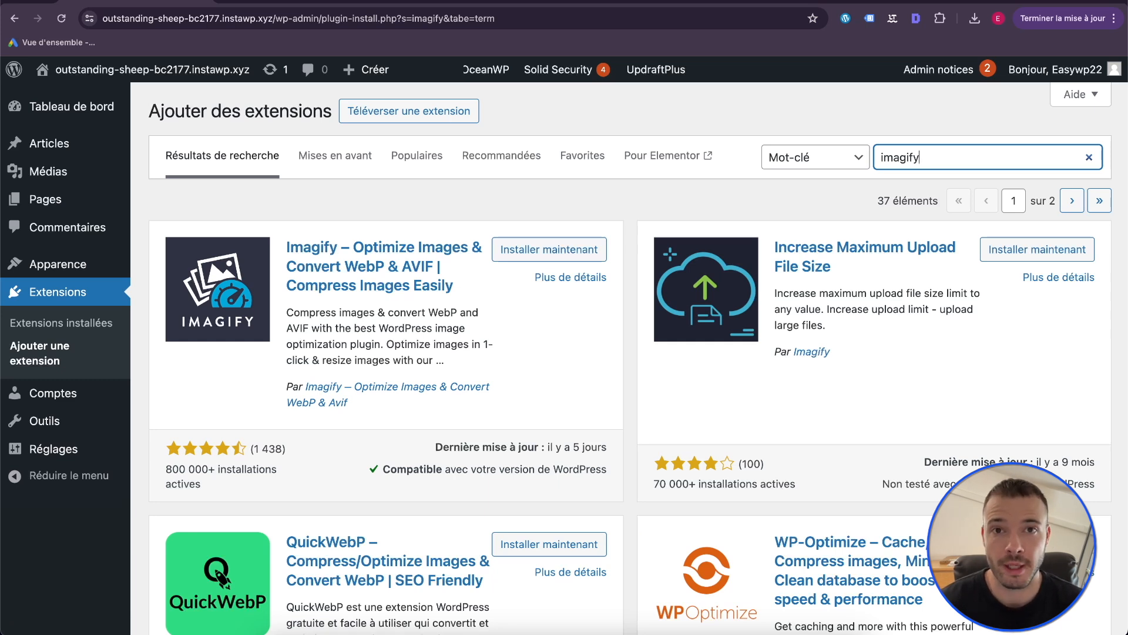
- Install and activate the plugin Imagify – Optimize Images & Convert WebP & AVIF
left_click(549, 249)
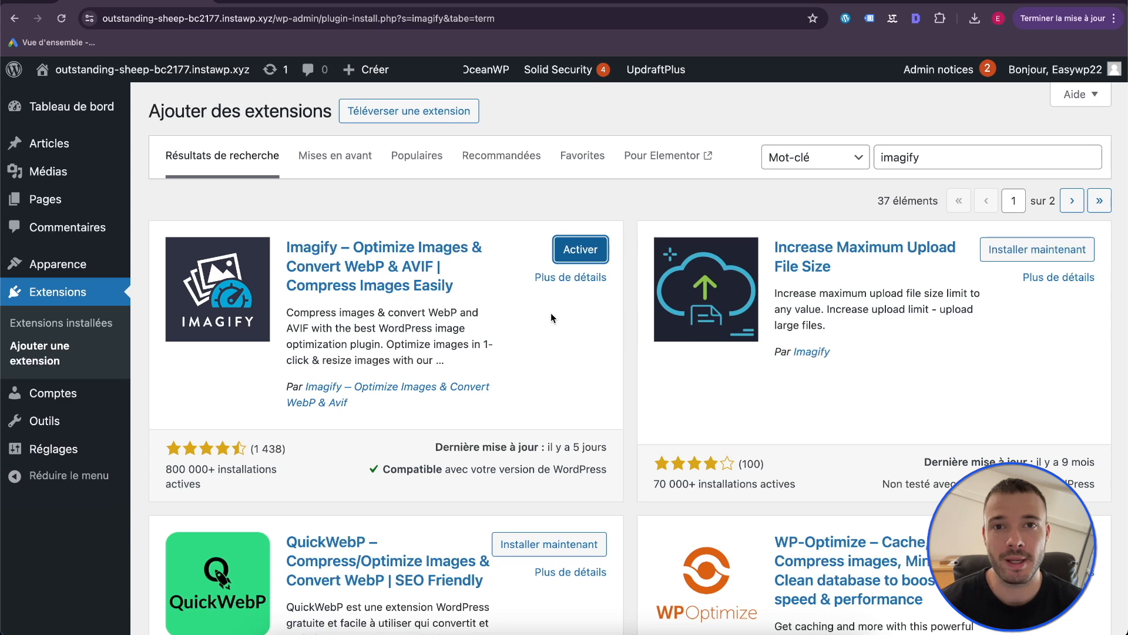
left_click(581, 249)
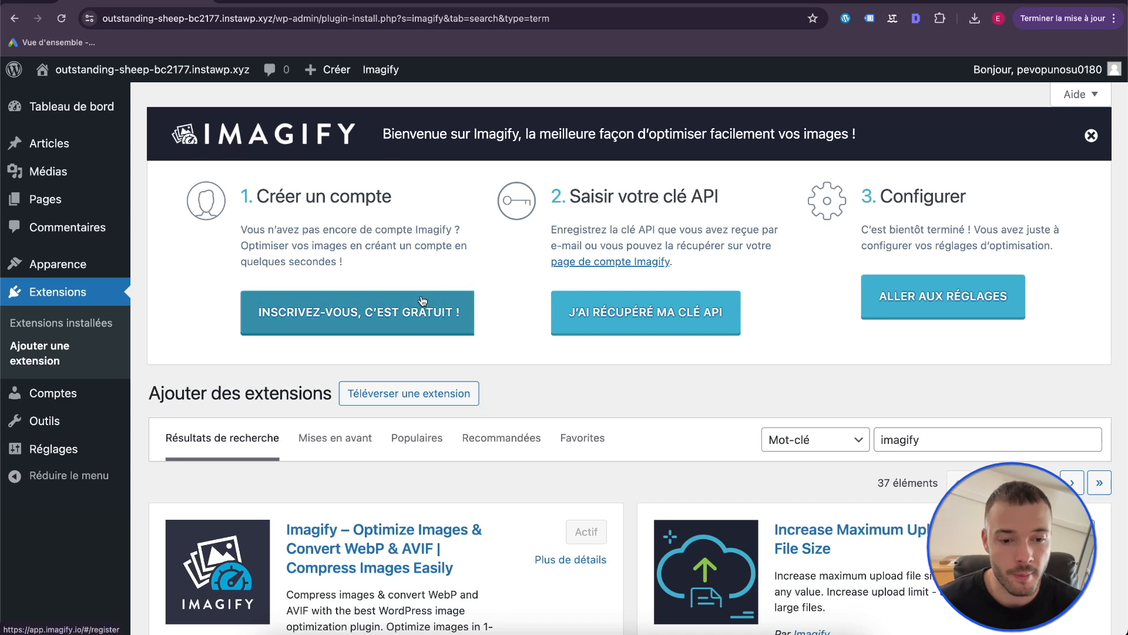
- Create a free Imagify account from the plugin's account page link and activate it with the pasted account confirmation link
left_click(600, 263)
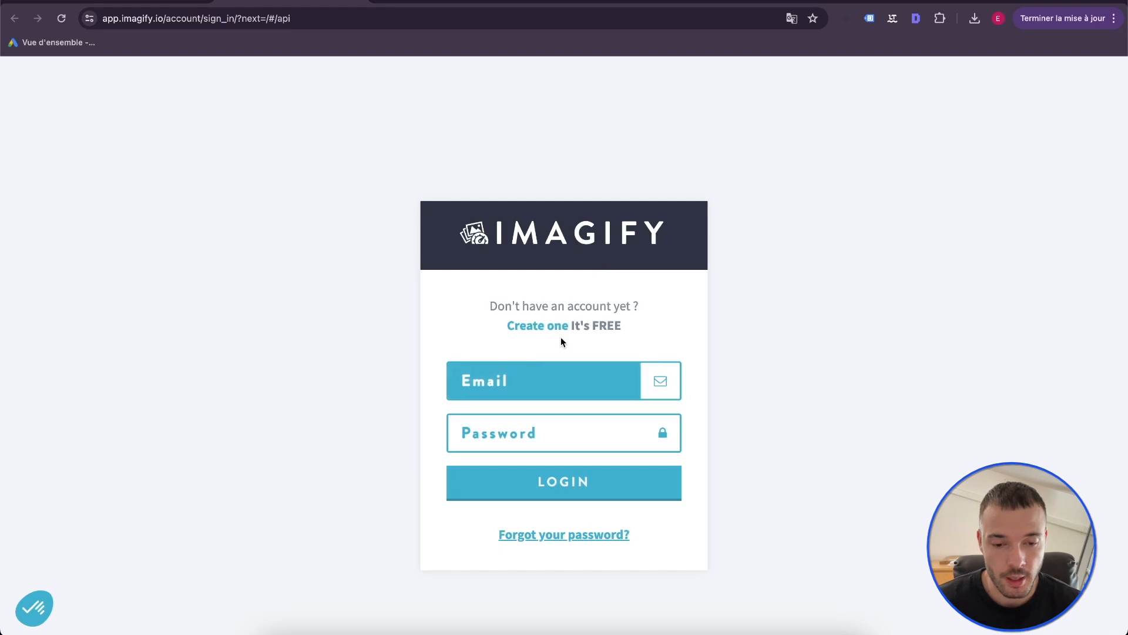
left_click(531, 324)
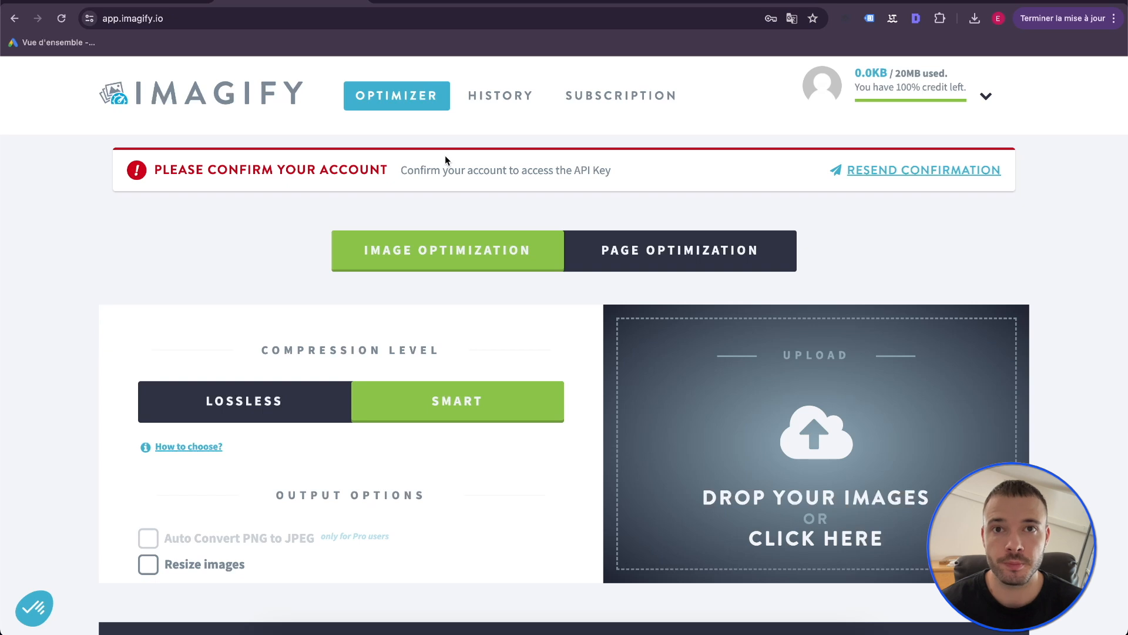
left_click(516, 21)
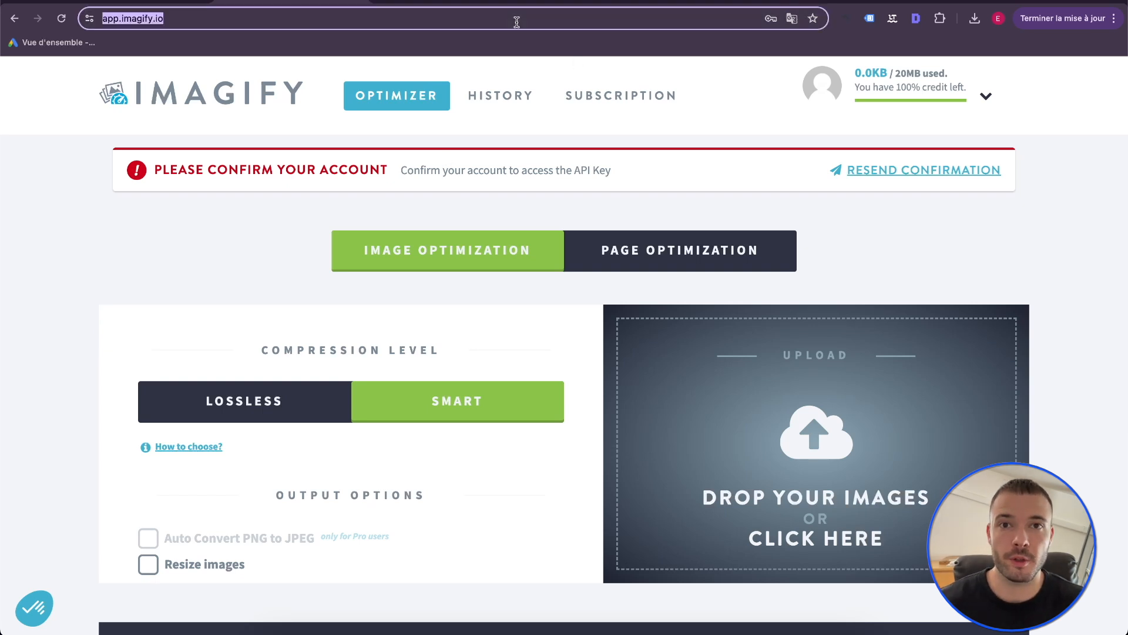
key("super+v")
key("Return")
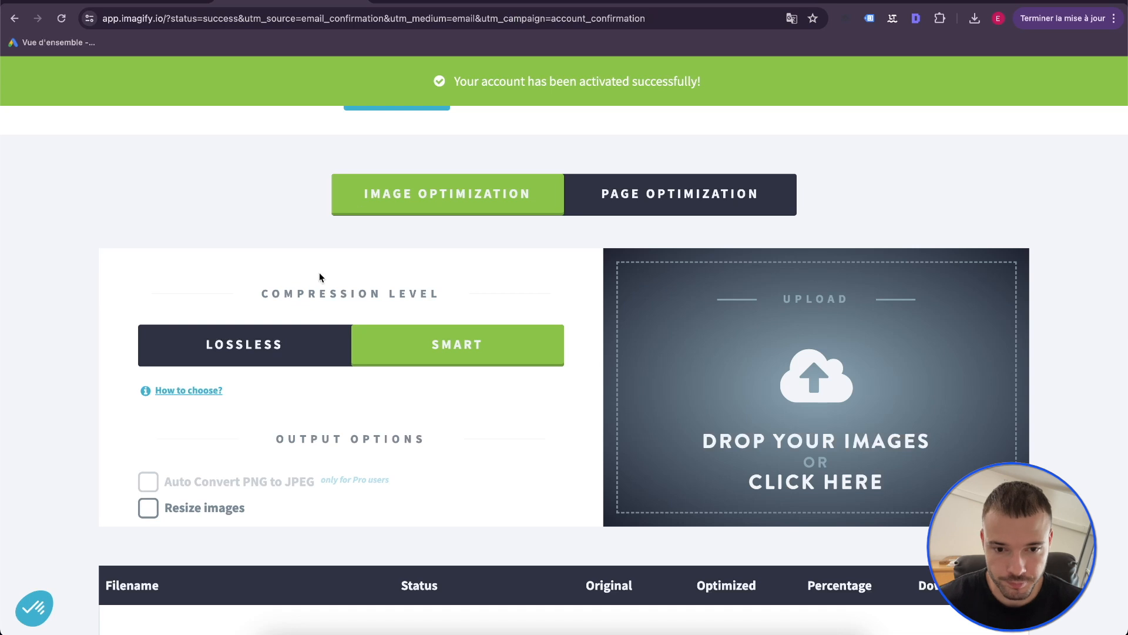
- Return to WordPress, reopen the Imagify account page from the setup banner and copy the API access token
left_click(161, 2)
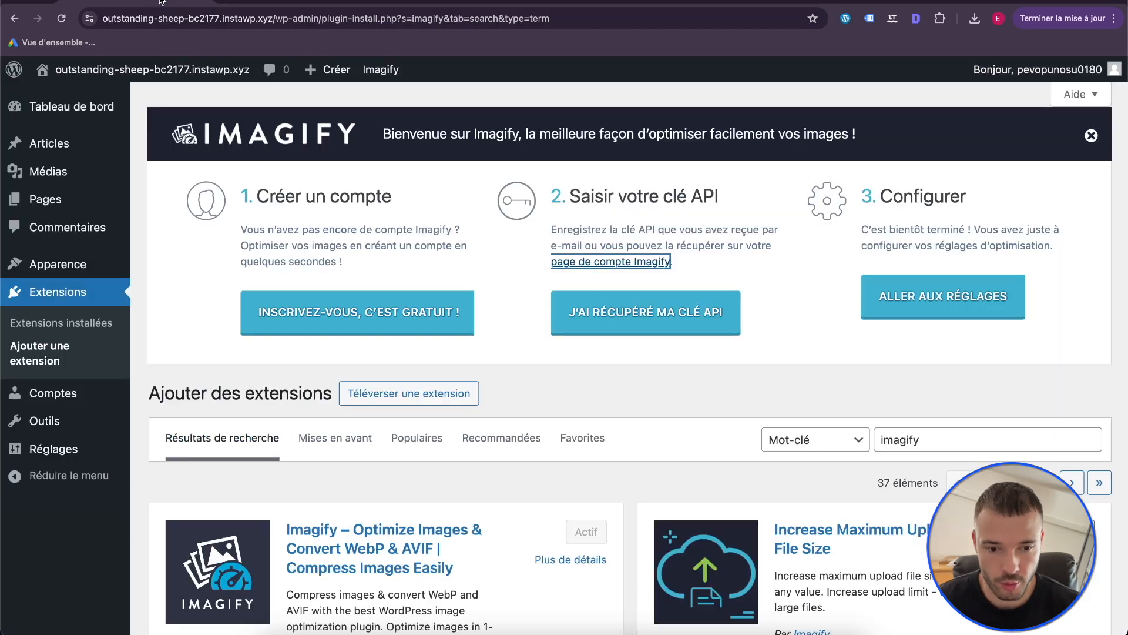
left_click(604, 262)
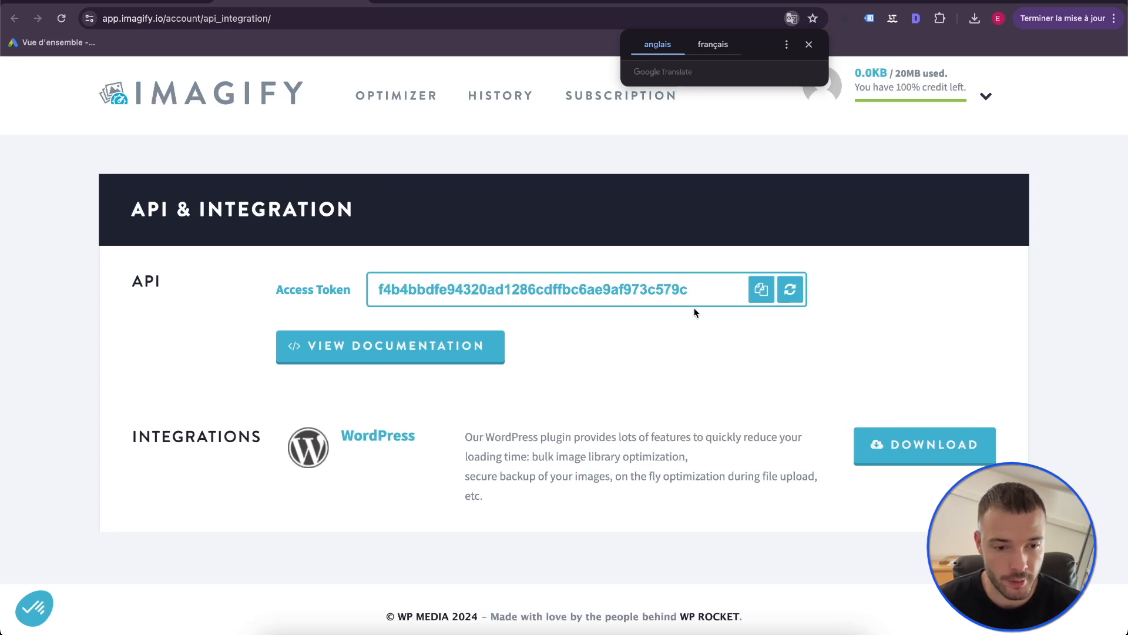
left_click(761, 290)
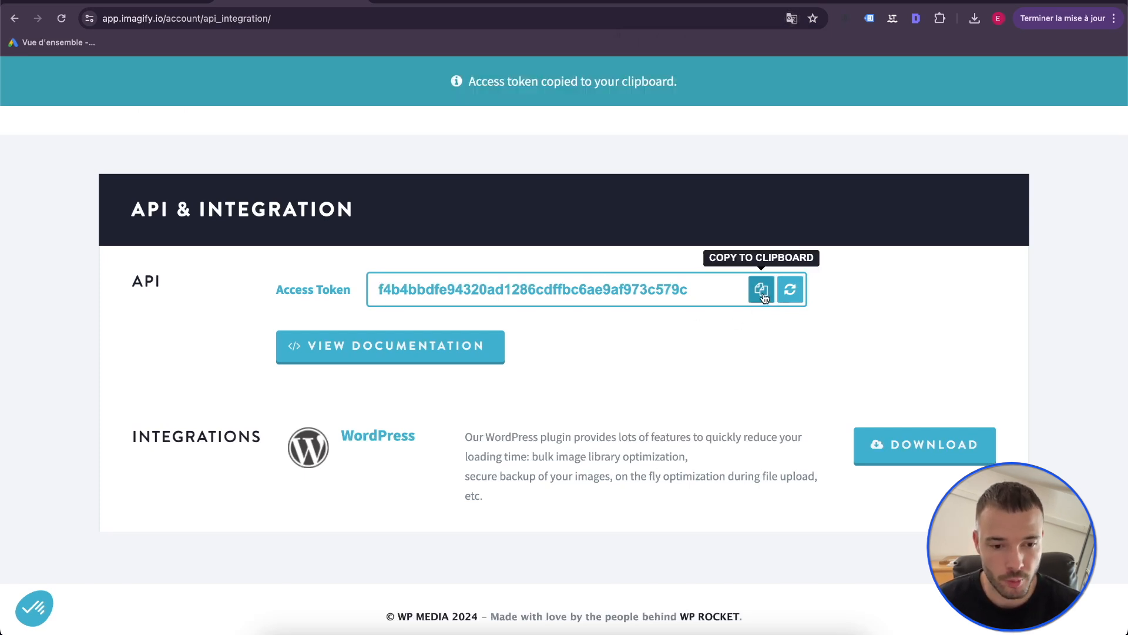
- Connect the WordPress plugin to Imagify by pasting the copied API key into the API key field and submitting it
left_click(133, 2)
left_click(638, 324)
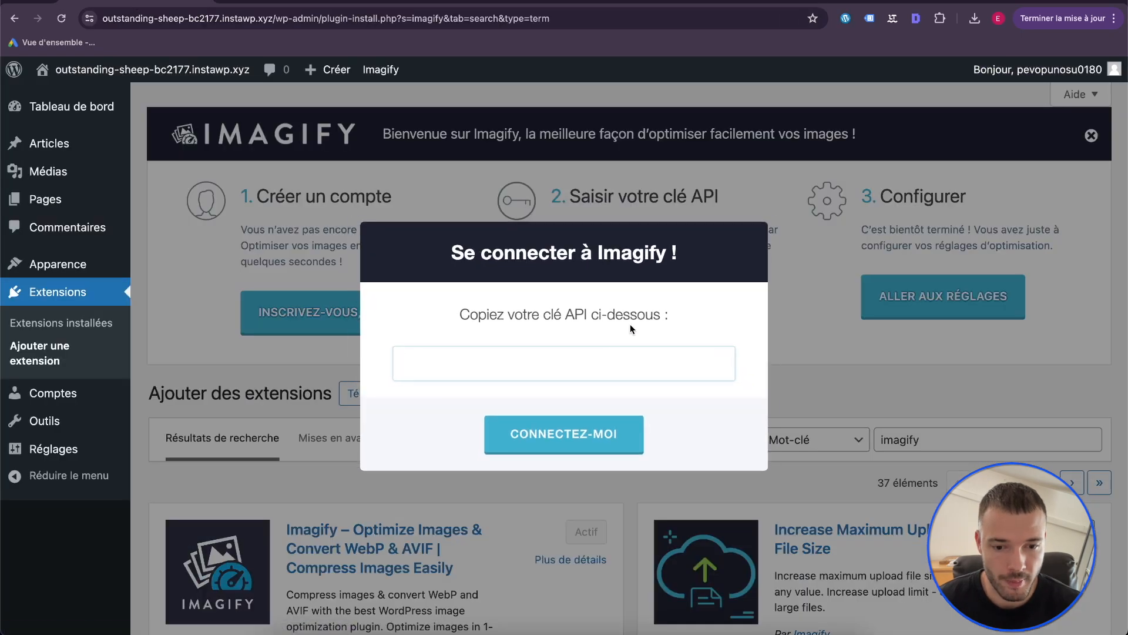
left_click(540, 362)
key("super+v")
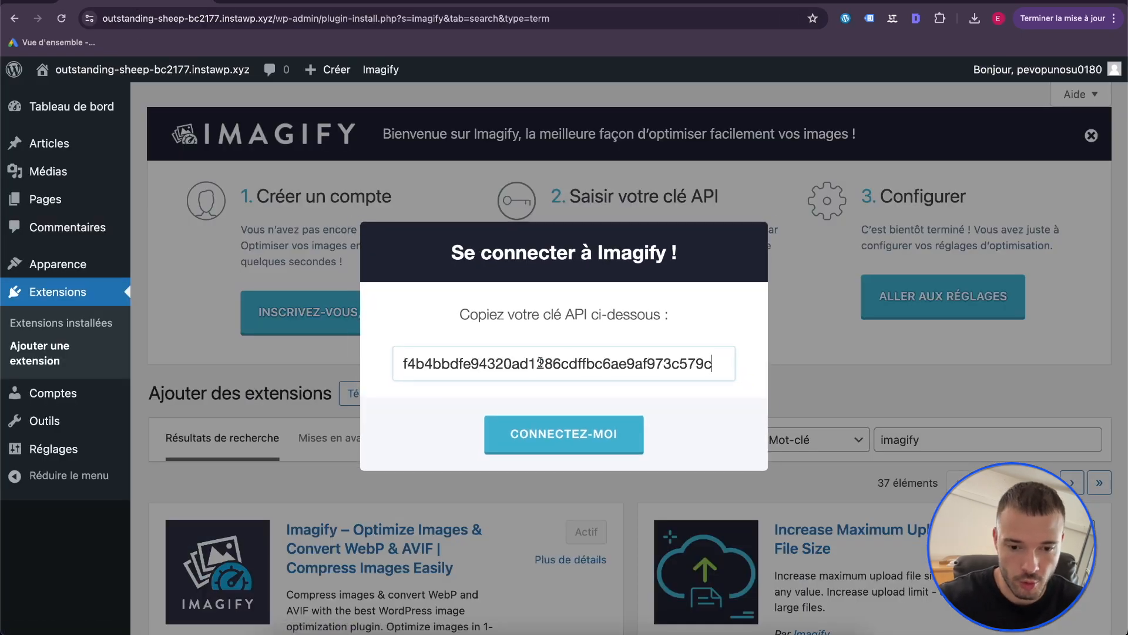
left_click(561, 435)
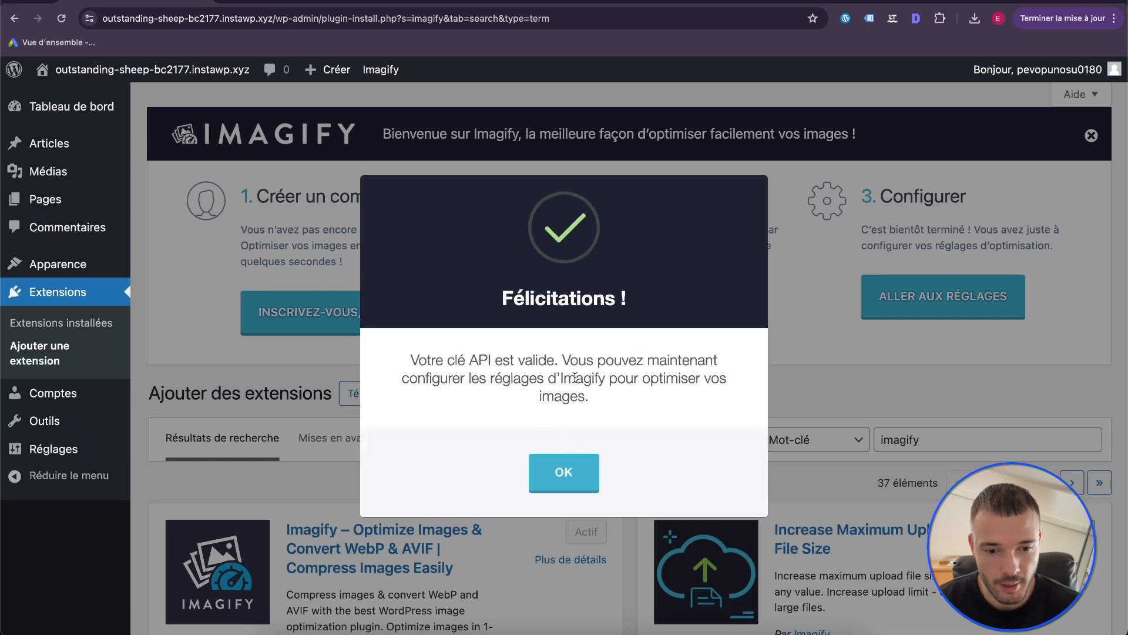
left_click(564, 474)
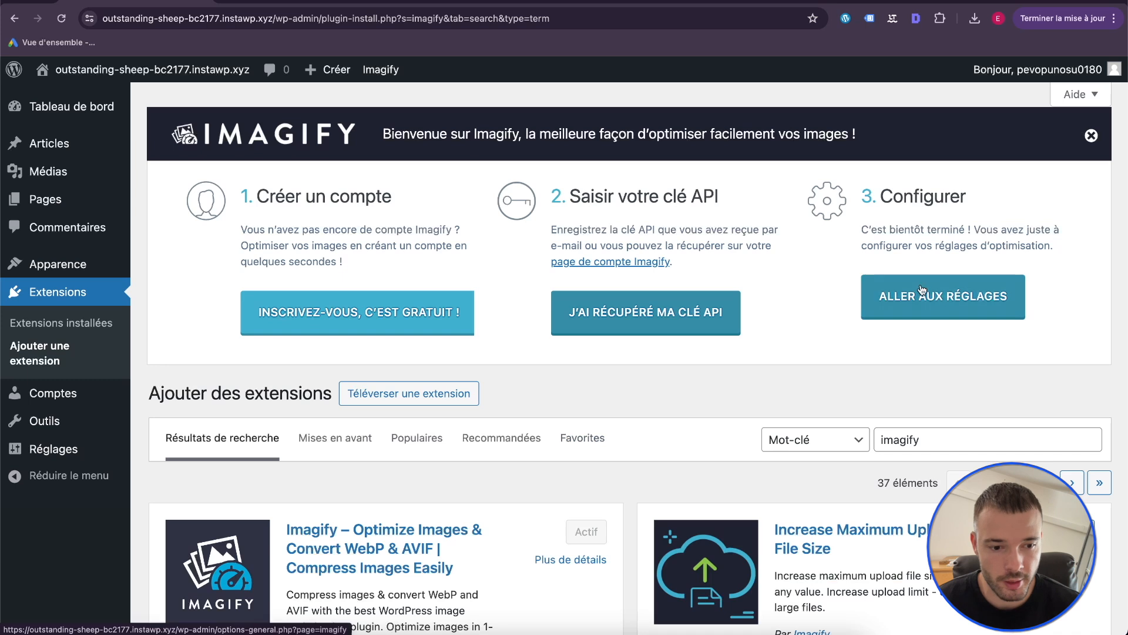
- Open the Imagify settings and review the general options for automatic optimisation, original image copies and lossless compression
left_click(913, 302)
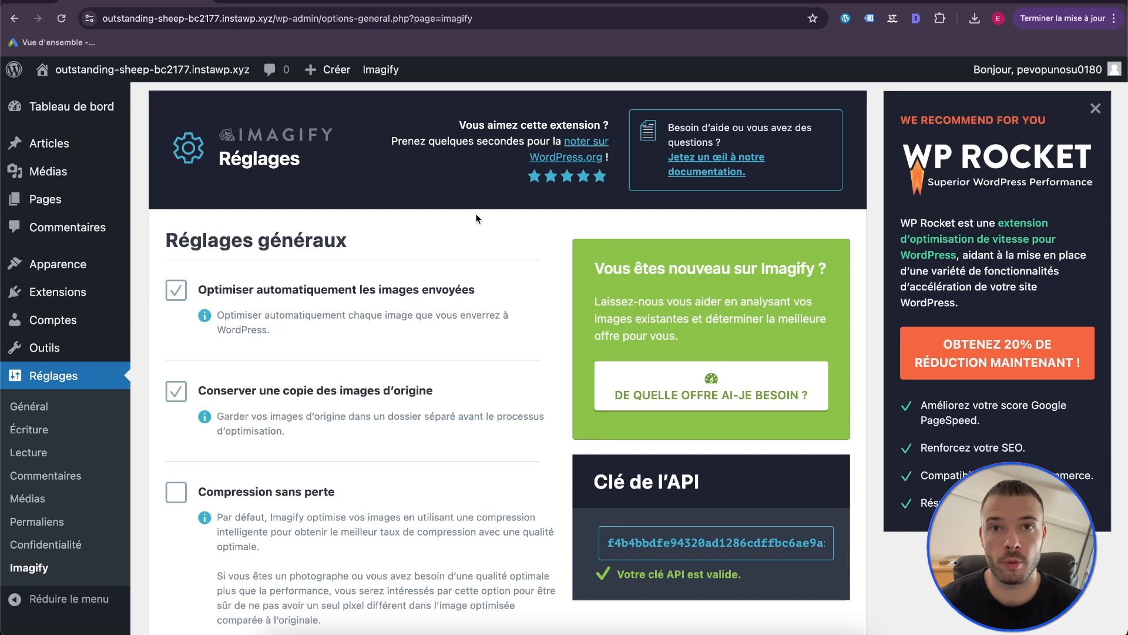
scroll(476, 218, "down", 2)
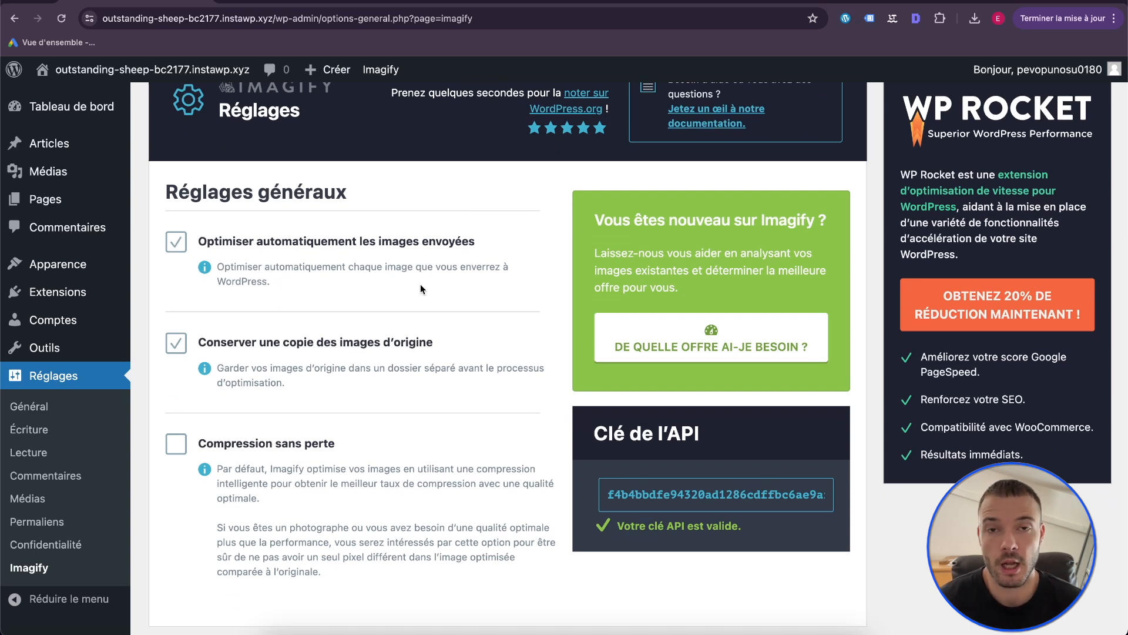
scroll(409, 285, "down", 3)
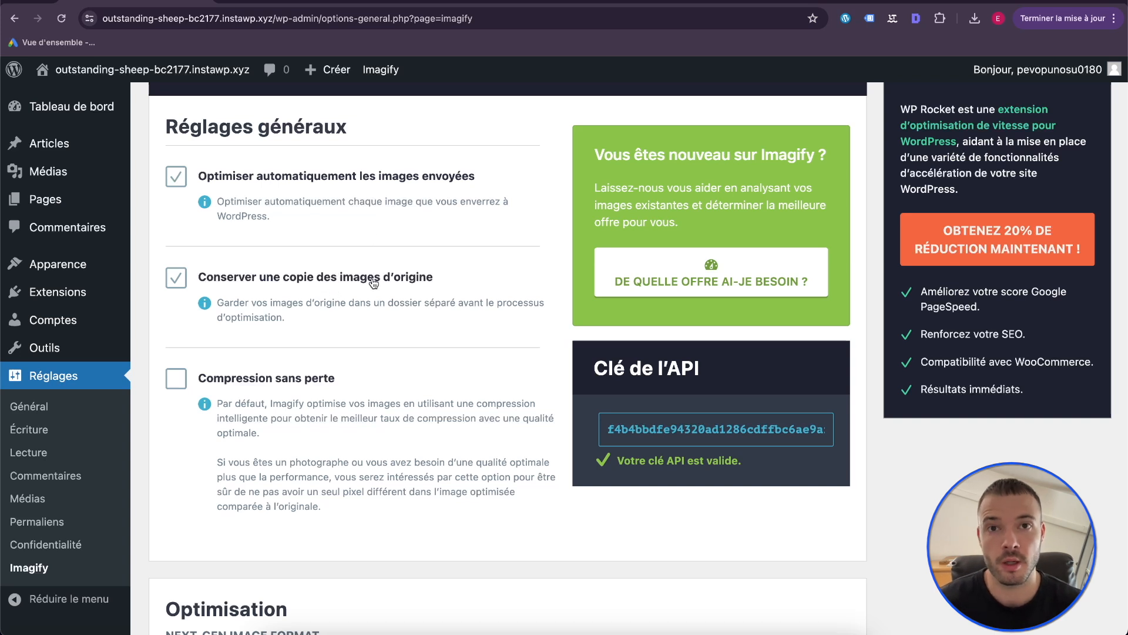
scroll(399, 285, "down", 1)
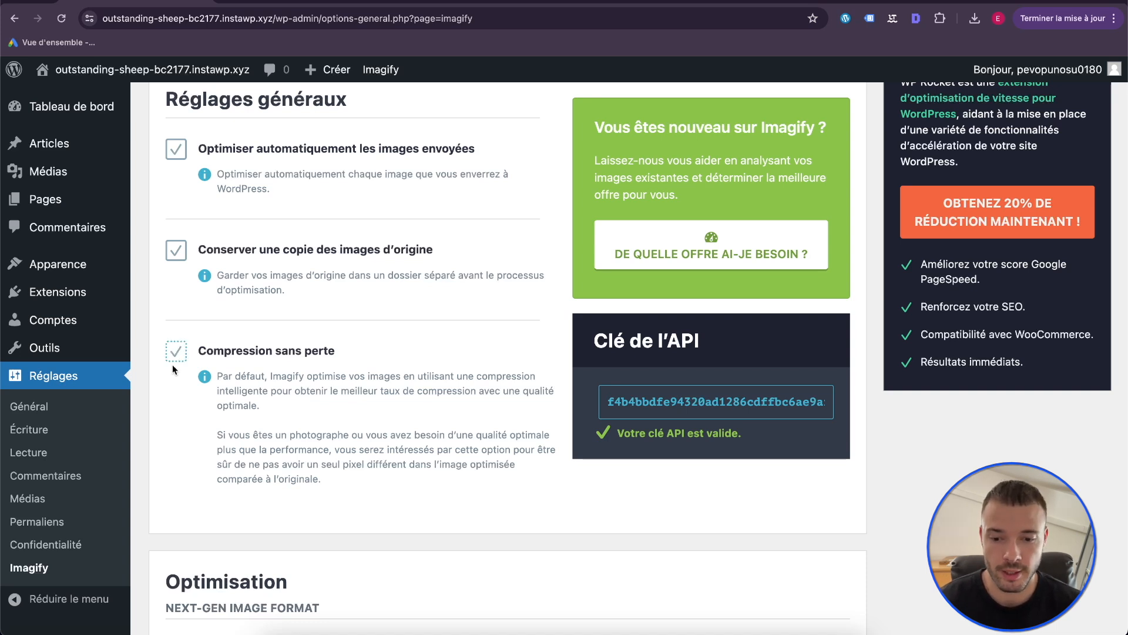
- Try out the lossless compression option (Compression sans perte) and leave it disabled
left_click(174, 357)
left_click(178, 358)
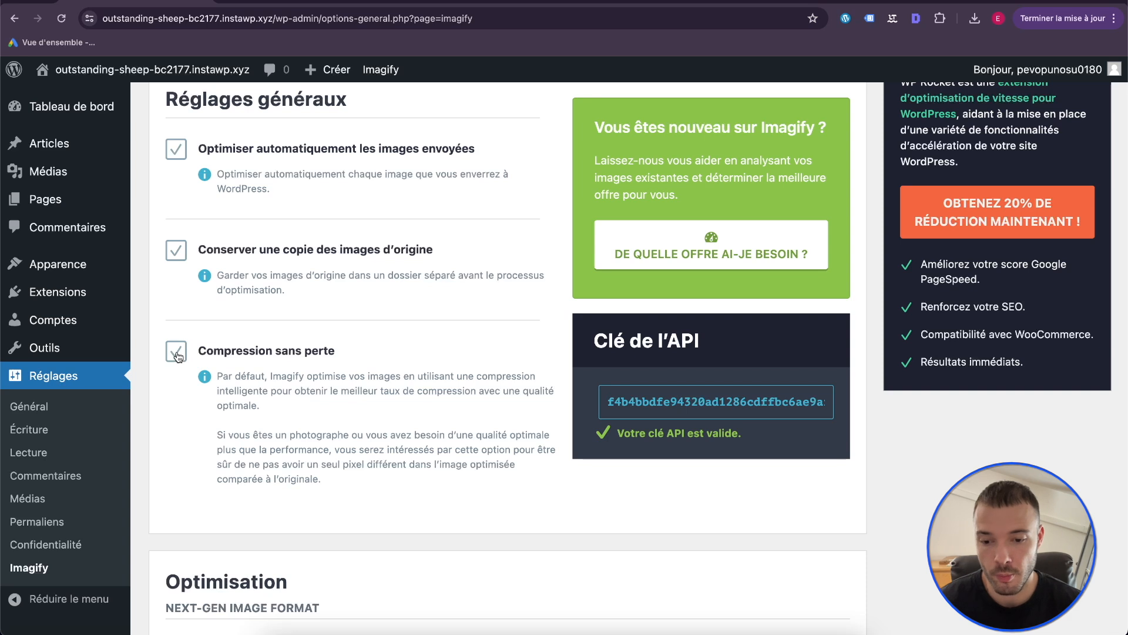
left_click(178, 357)
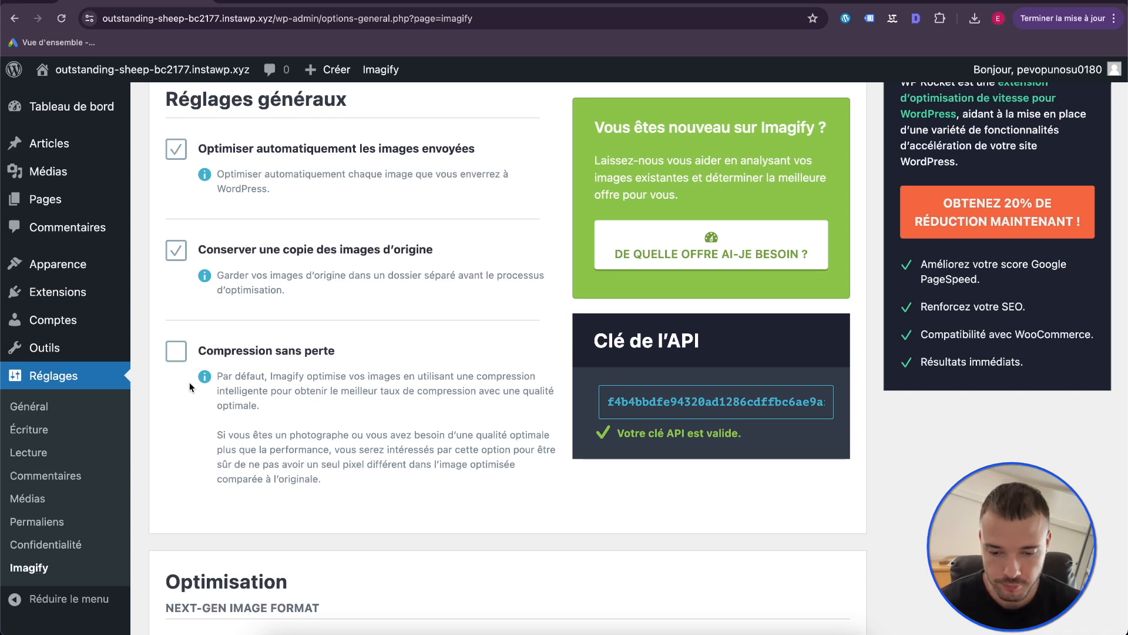
- Review the next-gen image format choices in the Optimisation section and enable Display images in Next-Gen format on the site
scroll(189, 382, "down", 6)
scroll(469, 368, "down", 1)
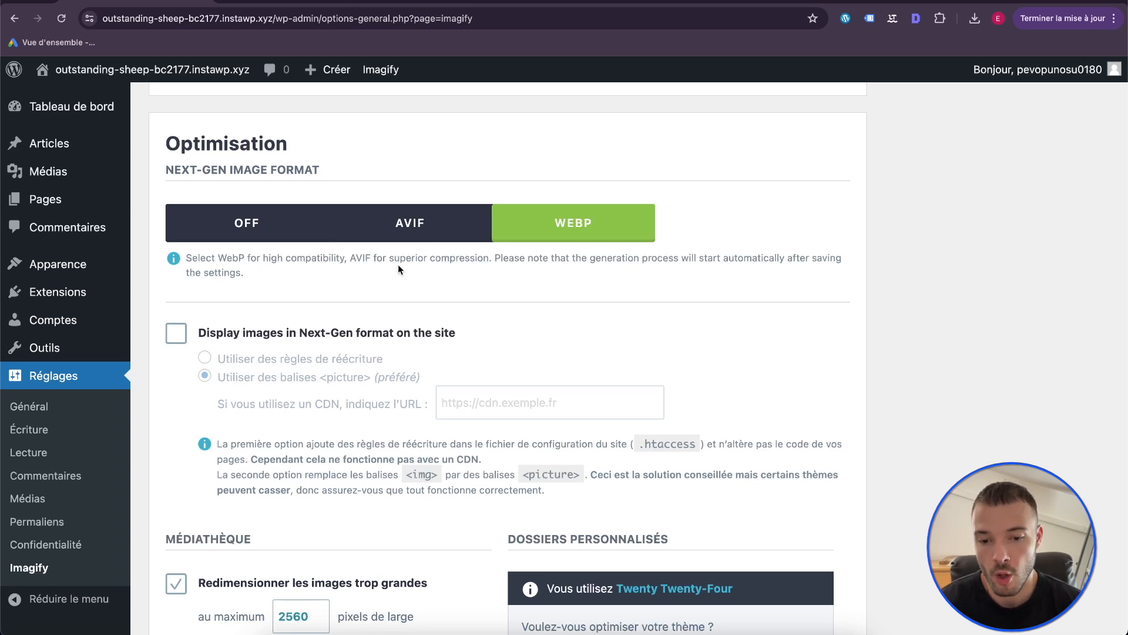
left_click_drag(371, 259, 350, 259)
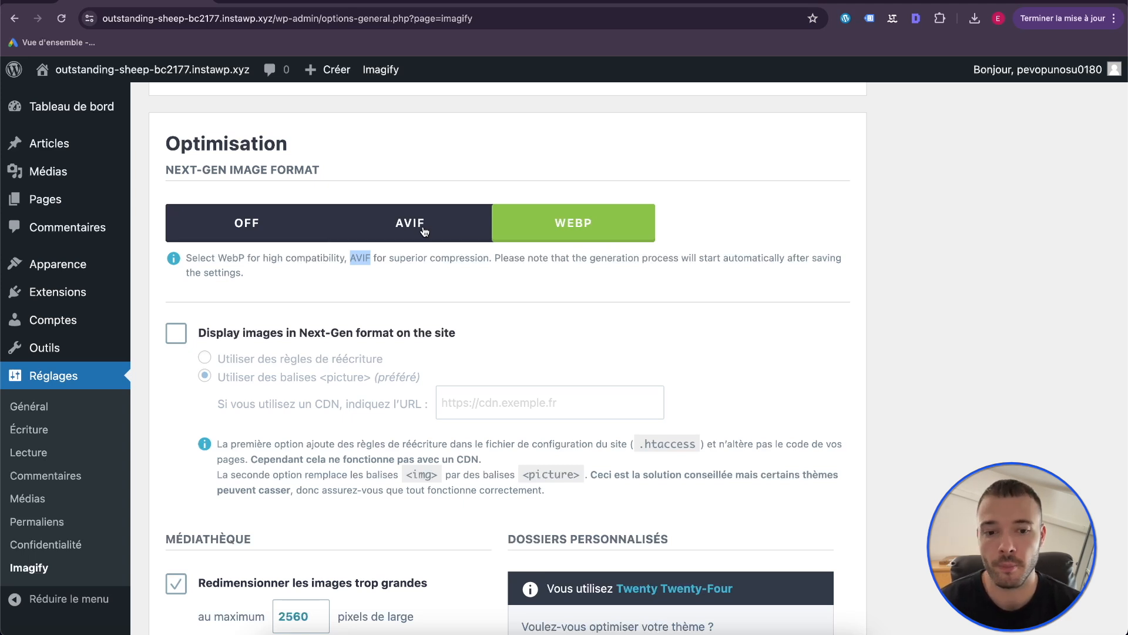
left_click(382, 286)
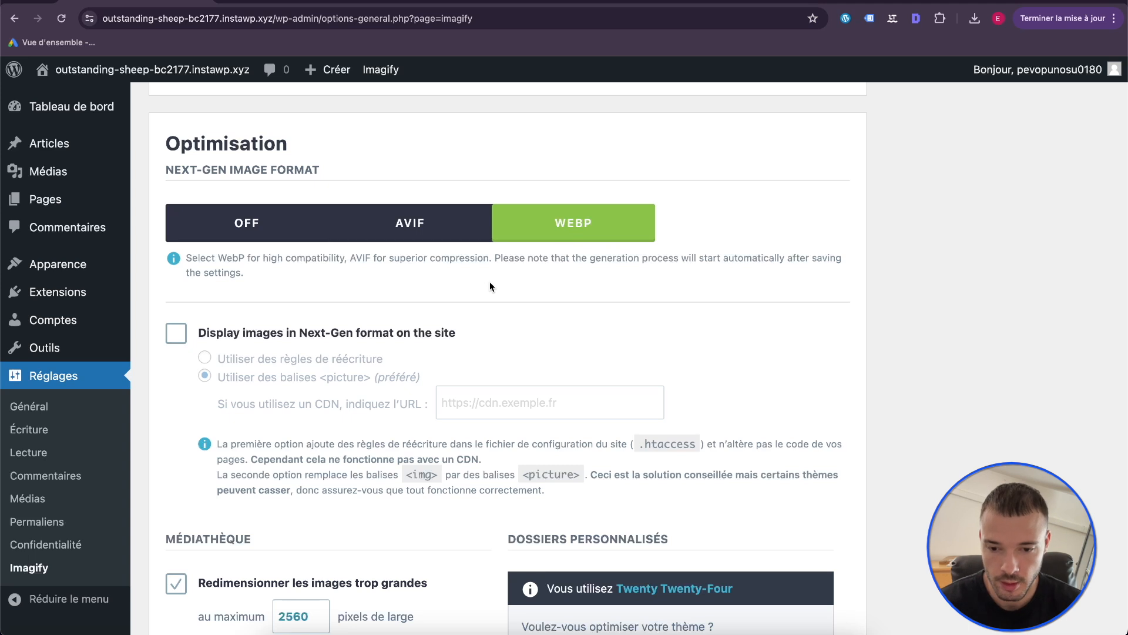
scroll(475, 287, "down", 1)
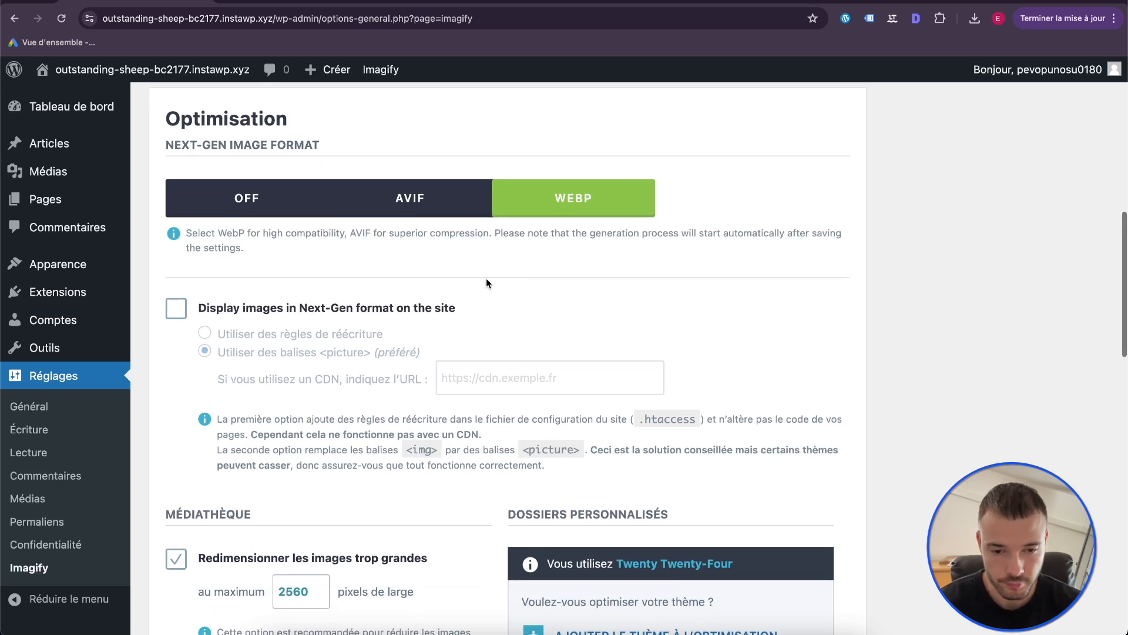
left_click(171, 309)
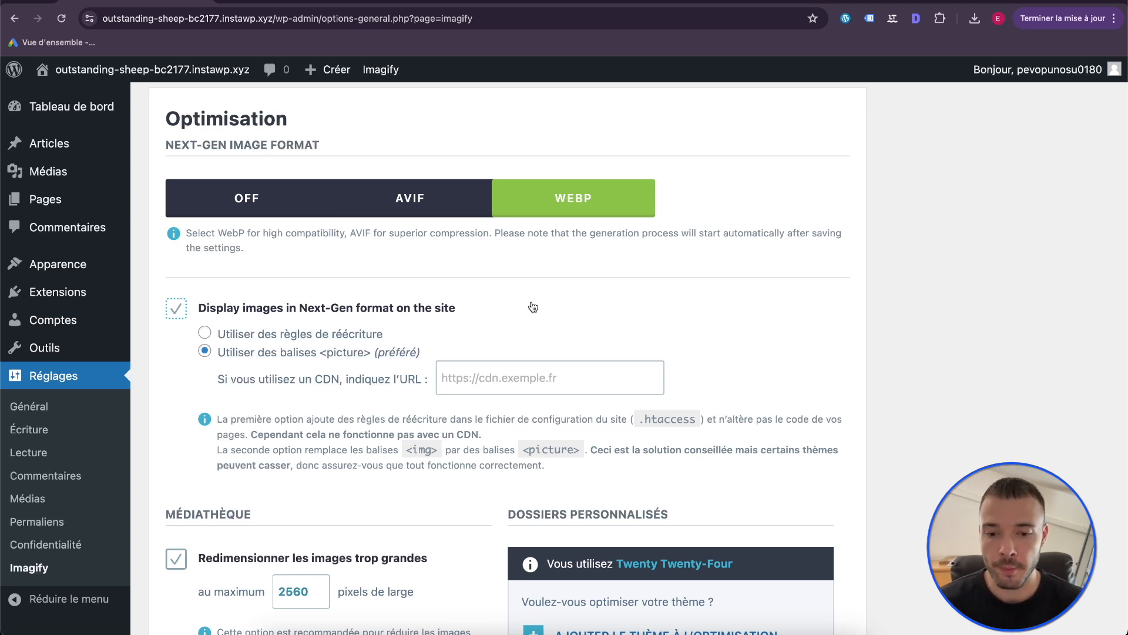
- Alternate the next-gen display method between rewrite rules and <picture> tags, leaving <picture> tags selected
left_click(205, 333)
left_click(205, 352)
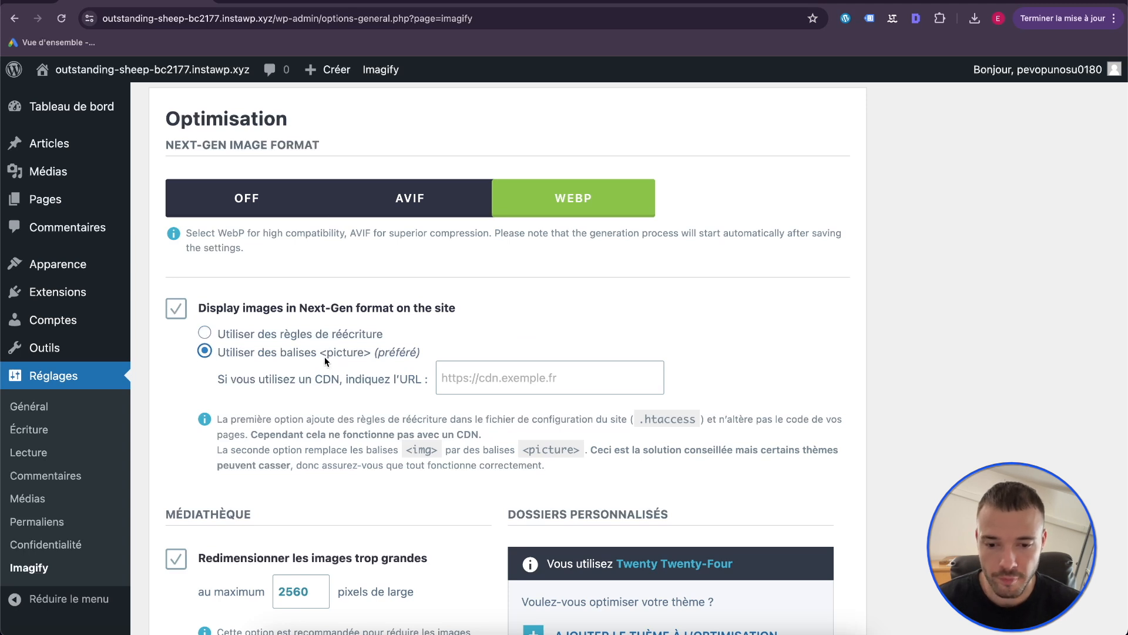
left_click_drag(321, 354, 360, 355)
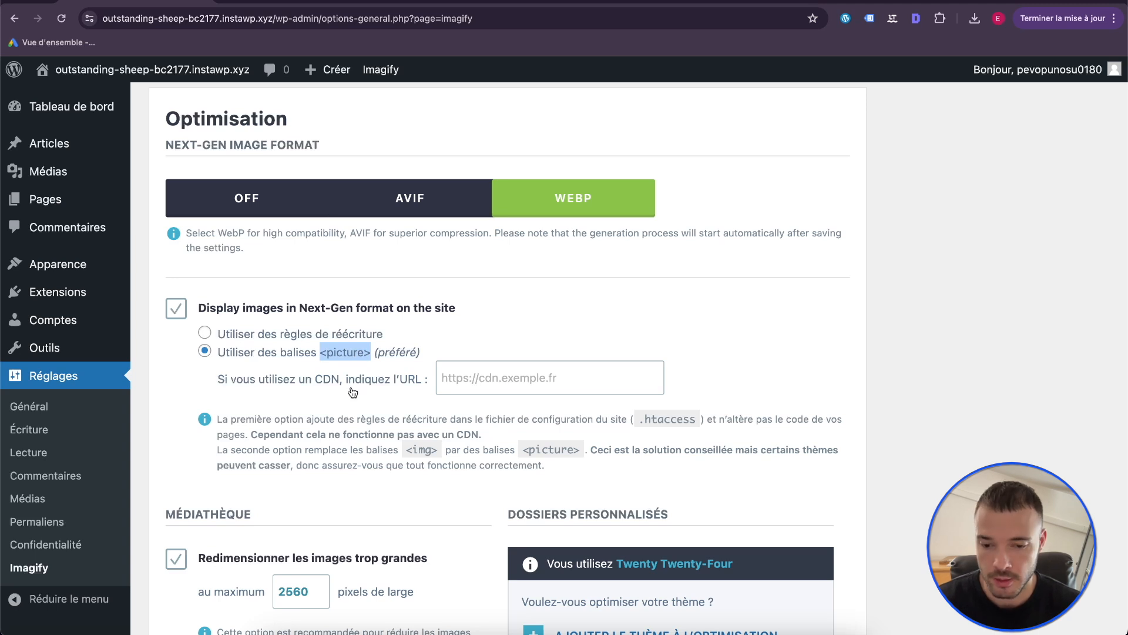
left_click(205, 333)
left_click(205, 352)
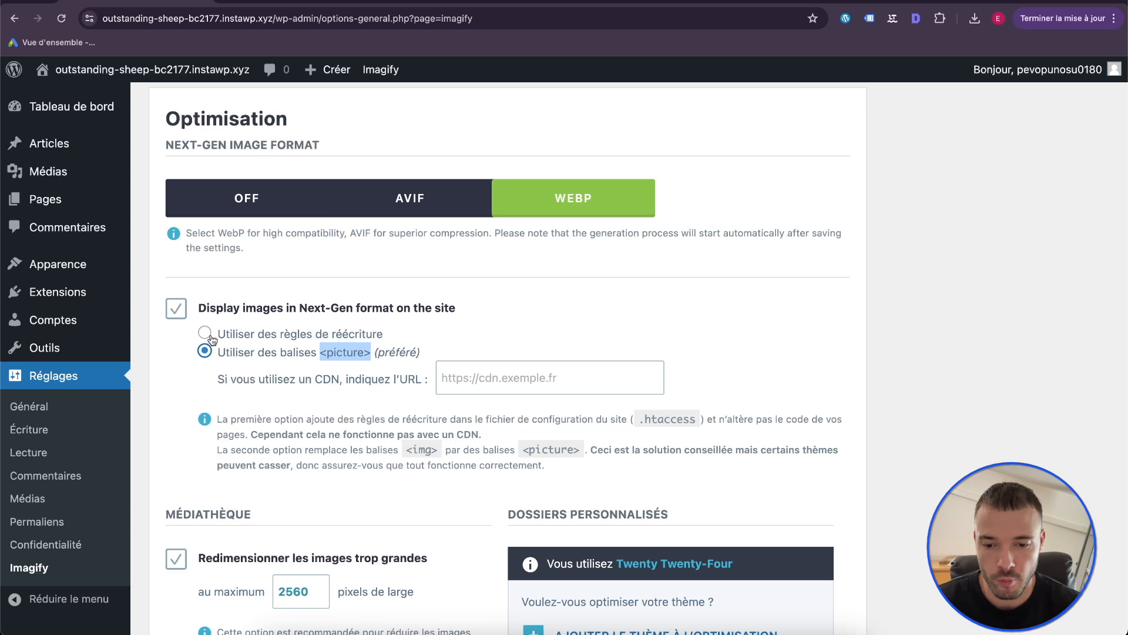
left_click(205, 334)
left_click(205, 351)
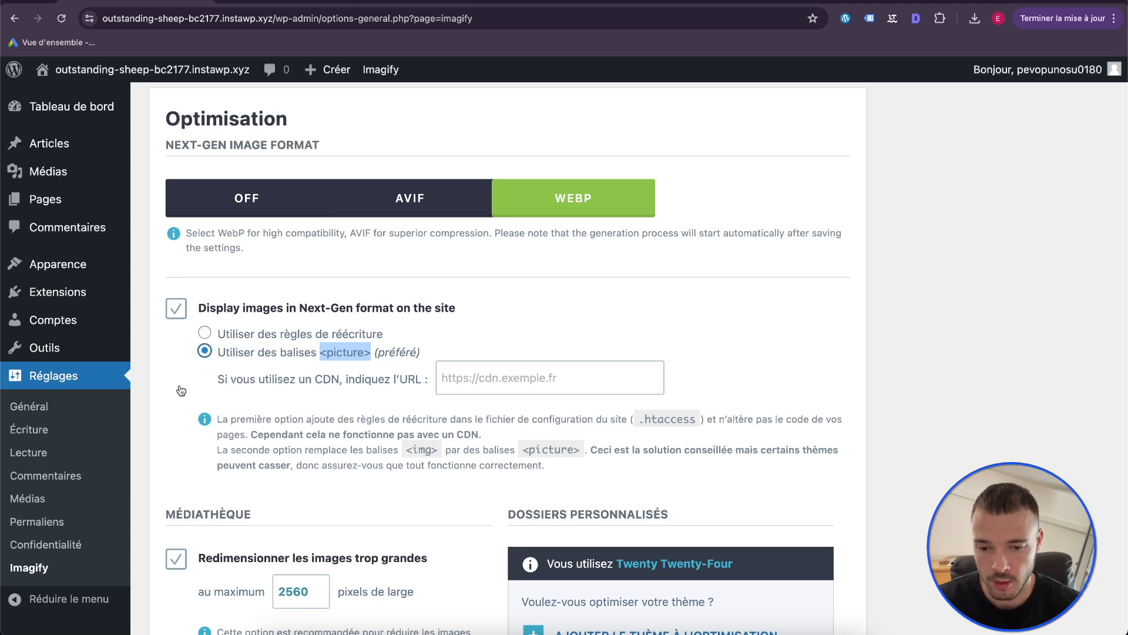
left_click(179, 394)
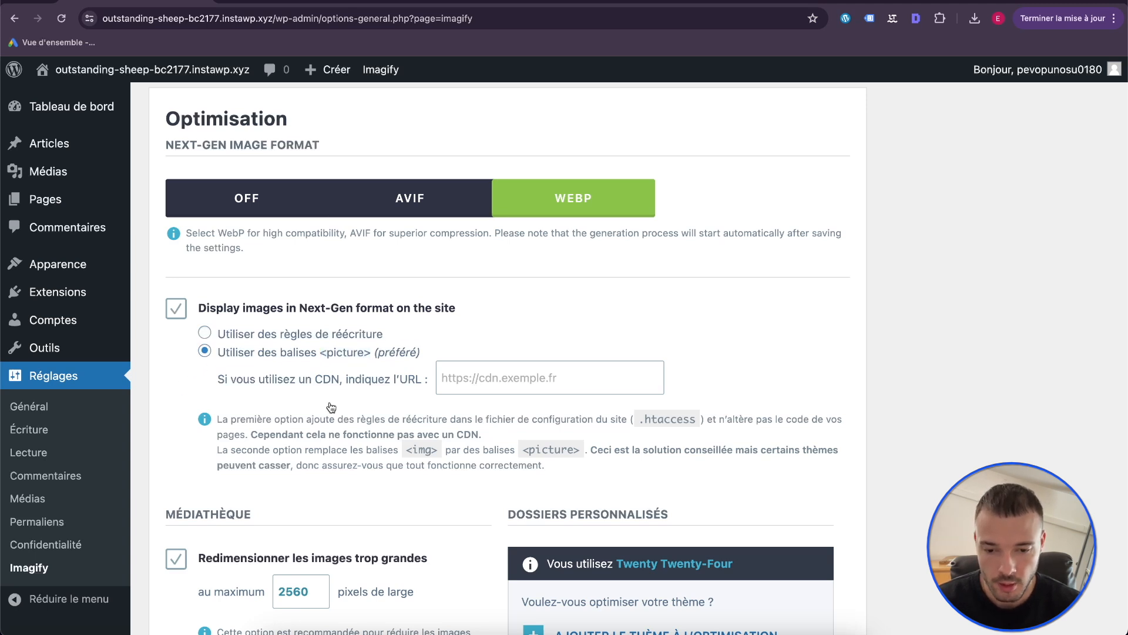
- Examine the maximum width in pixels for resizing oversized images in the media library settings
scroll(348, 415, "down", 3)
scroll(348, 415, "down", 2)
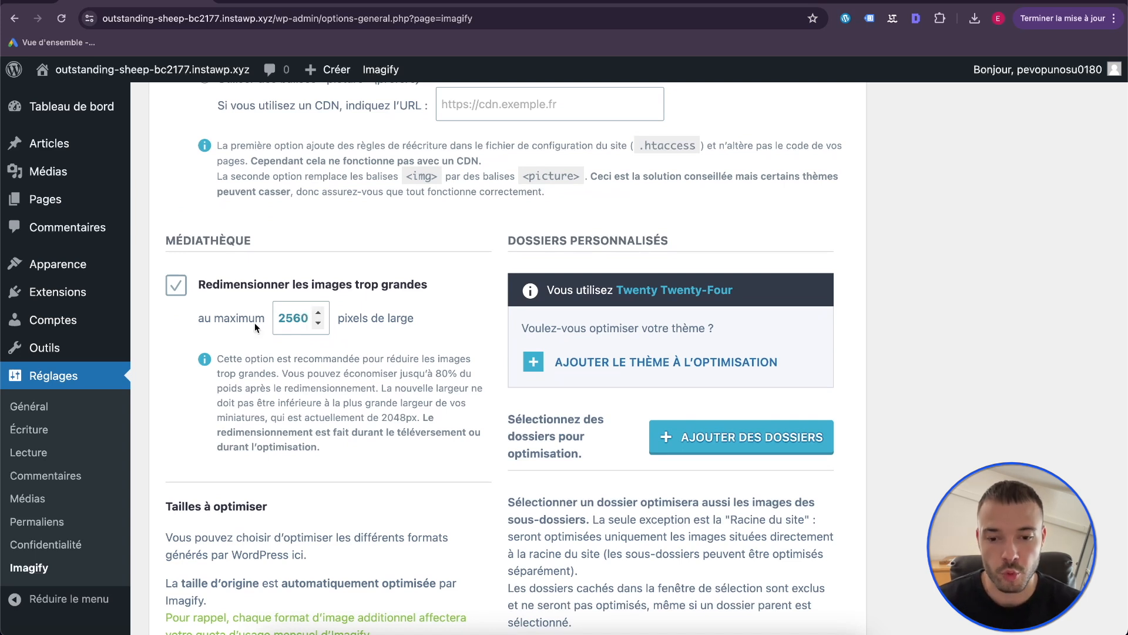
double_click(294, 318)
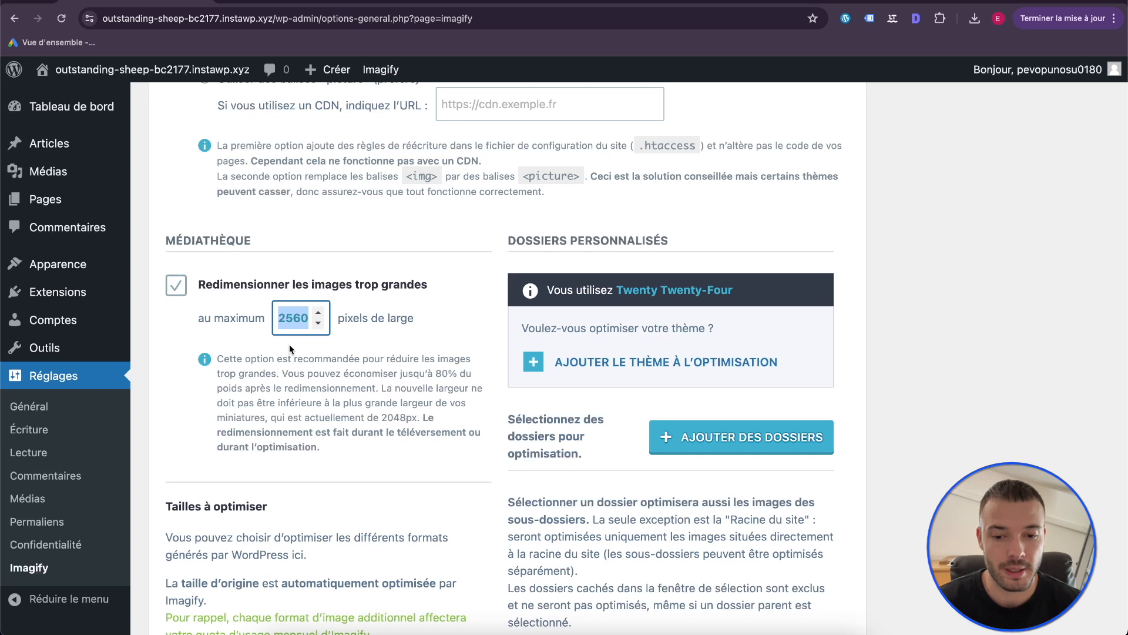
left_click(290, 349)
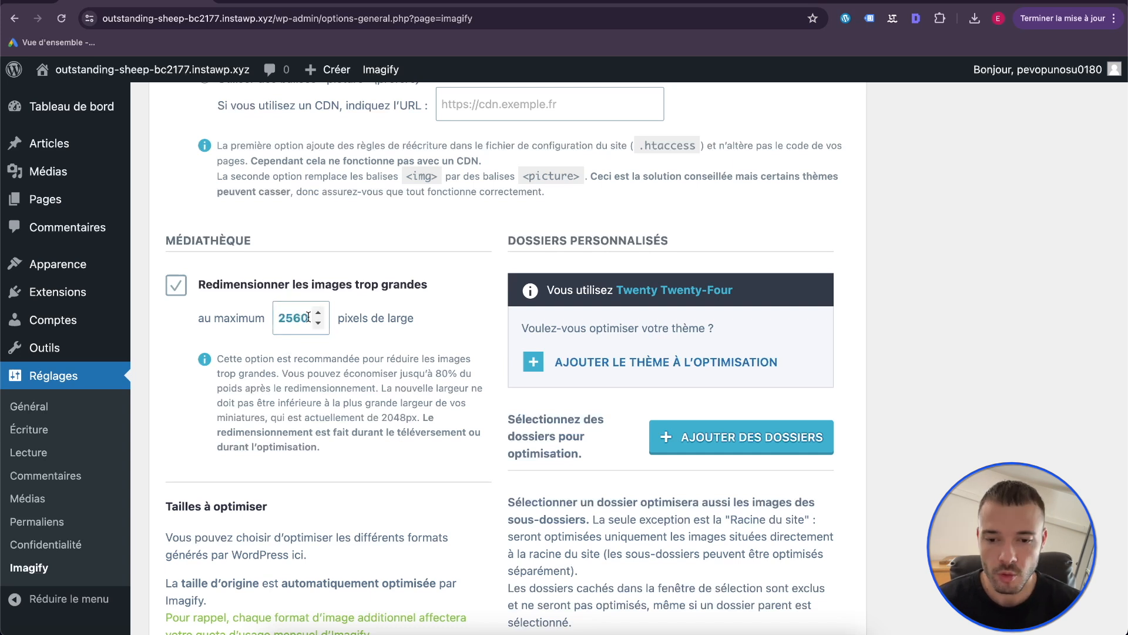
left_click_drag(308, 317, 276, 318)
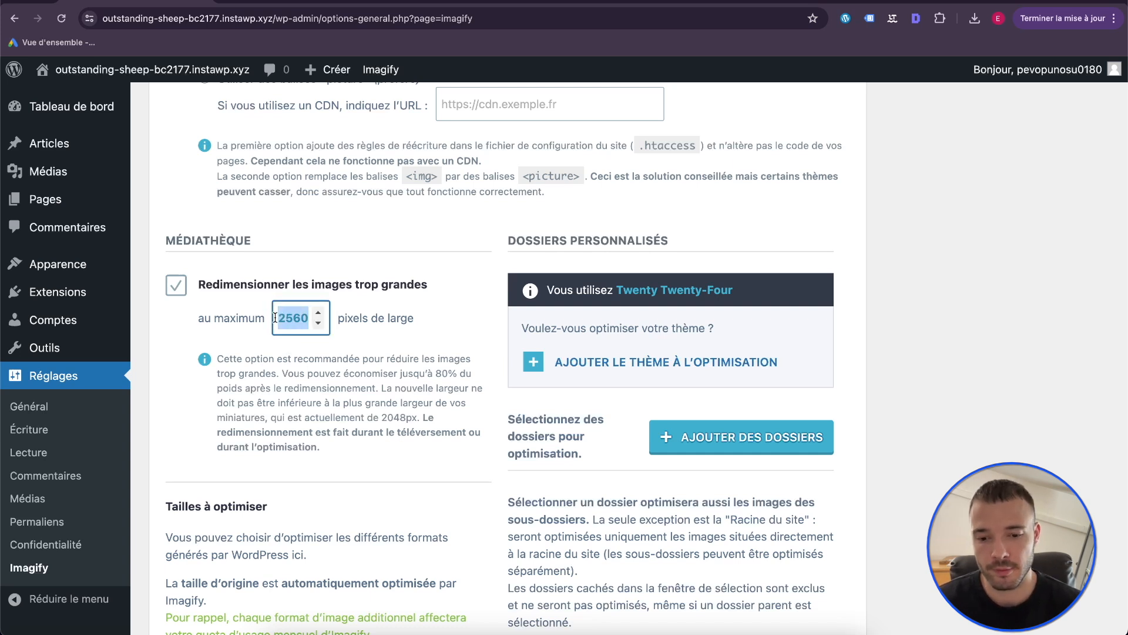
left_click(285, 344)
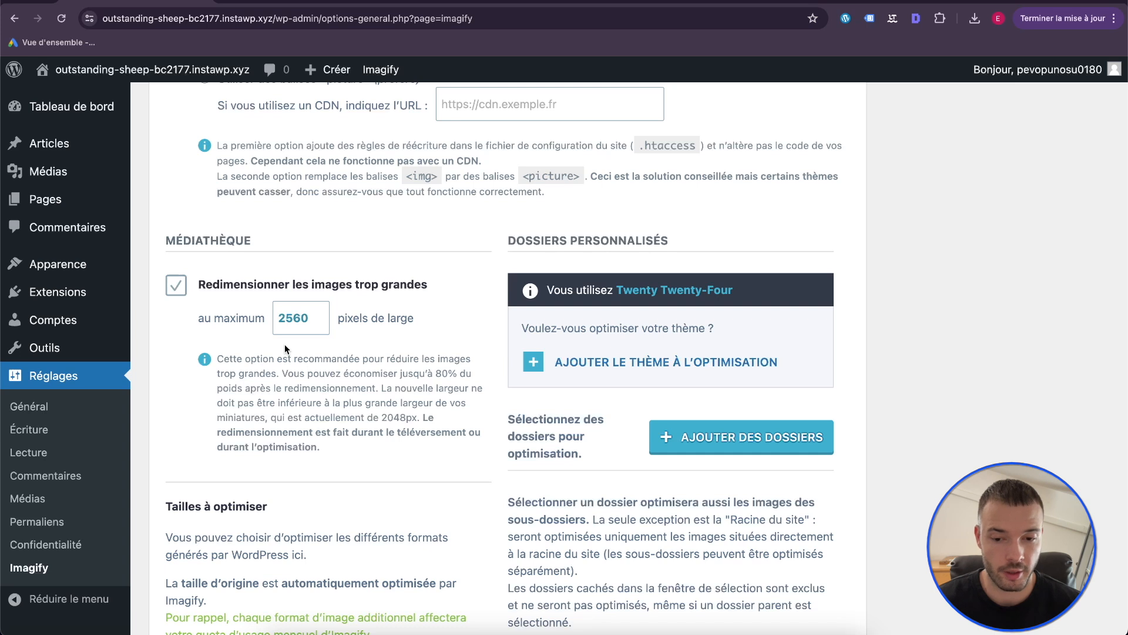
left_click_drag(307, 317, 275, 318)
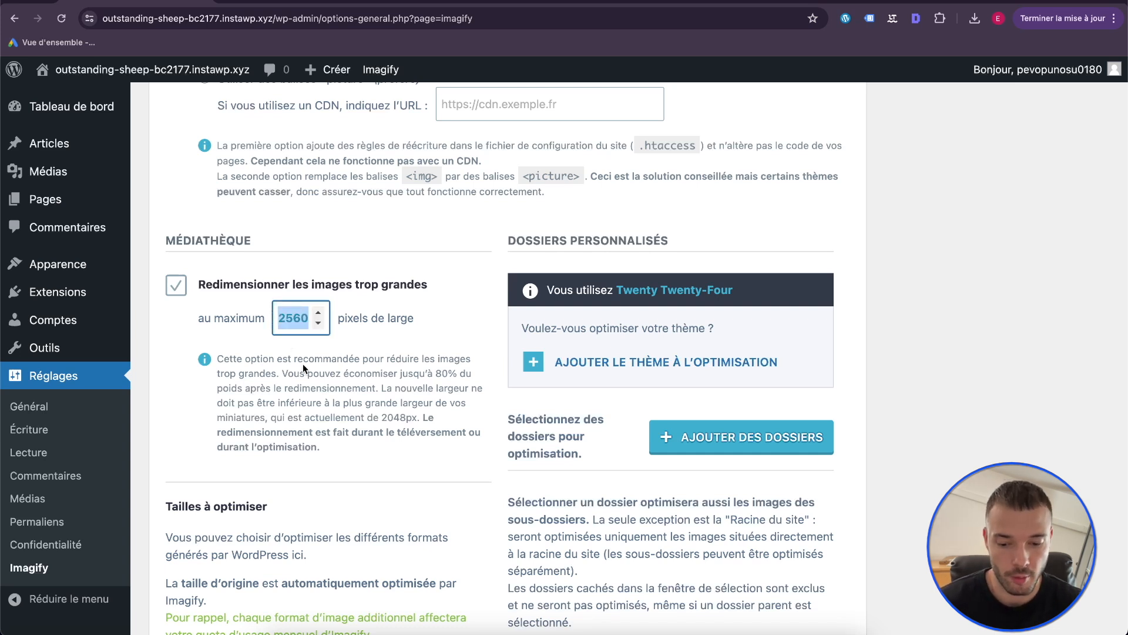
- Set the maximum width for oversized images to 1920 pixels and check the minimum width mentioned in the note
type("1920")
left_click(300, 385)
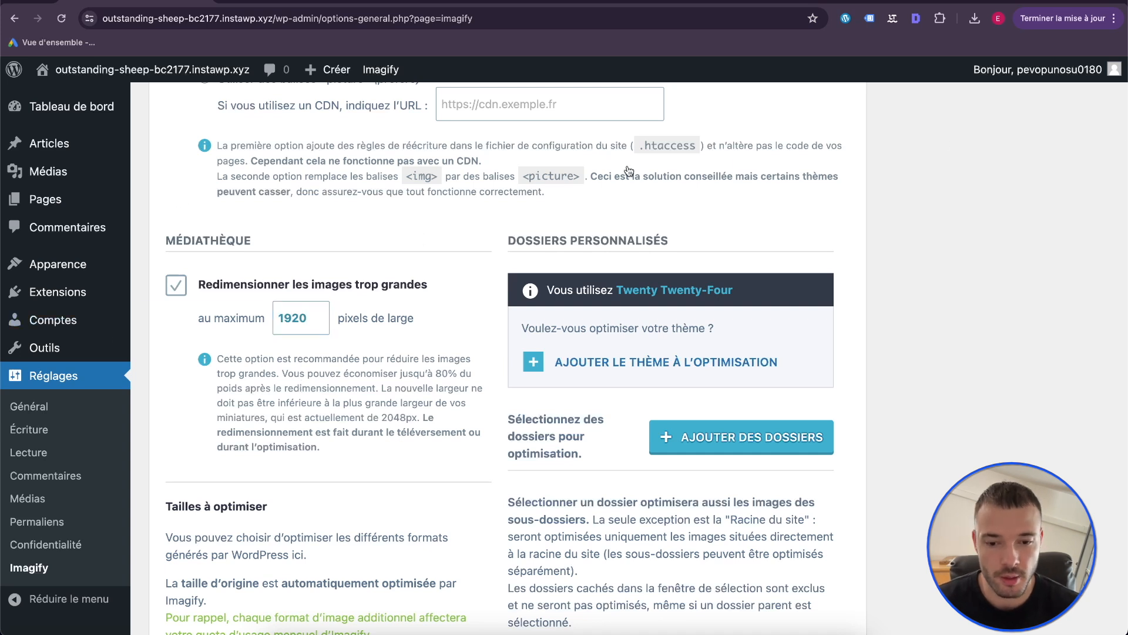
scroll(329, 390, "down", 1)
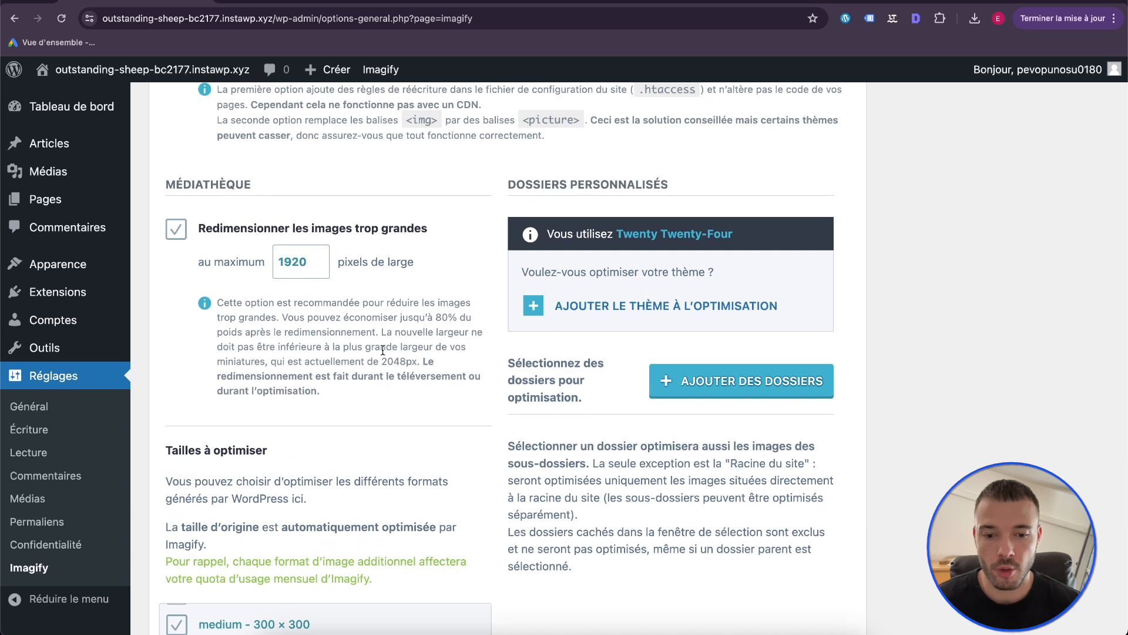
left_click_drag(417, 361, 381, 362)
- Examine the list of WordPress image sizes available under Tailles à optimiser and the note about additional formats
scroll(427, 365, "down", 5)
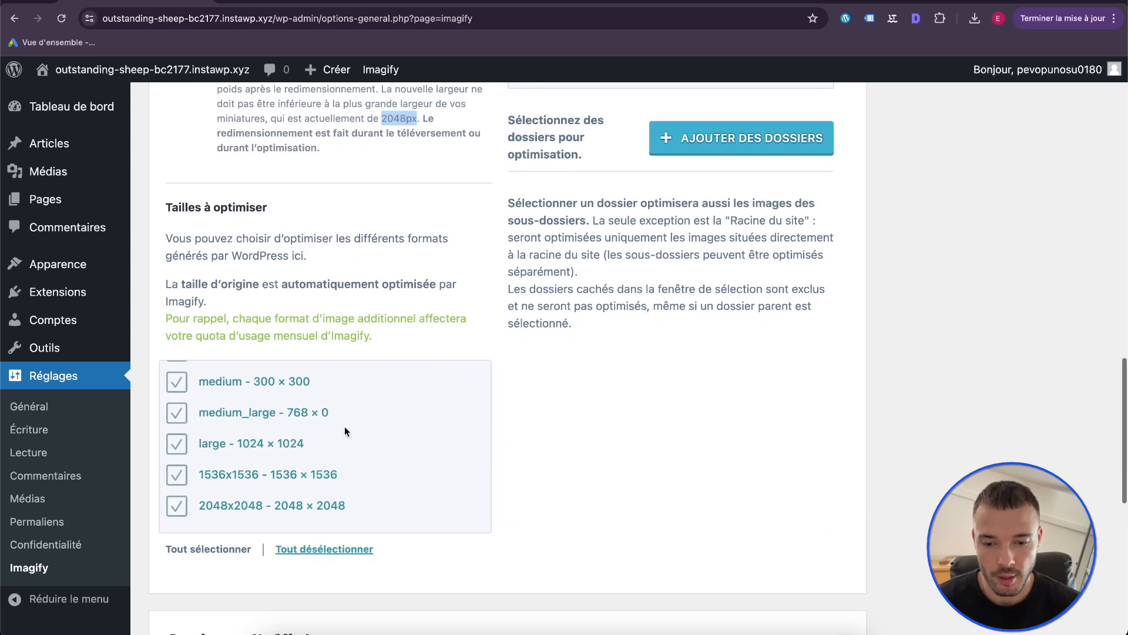
scroll(344, 425, "down", 1)
scroll(346, 432, "up", 1)
scroll(346, 432, "down", 1)
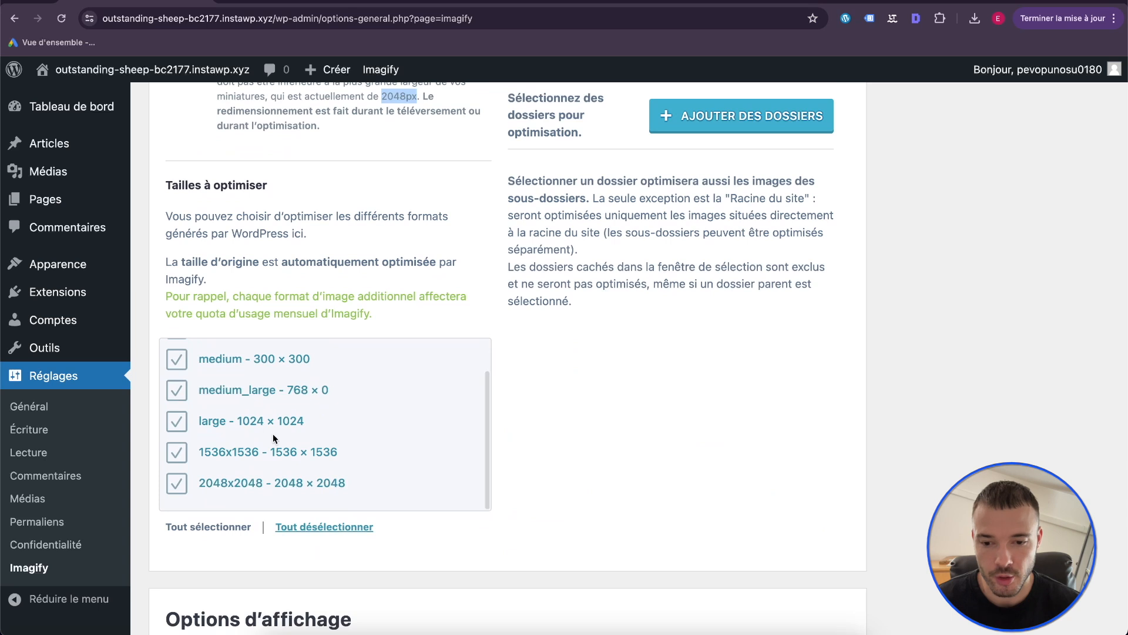
scroll(392, 435, "up", 3)
scroll(408, 431, "down", 3)
scroll(392, 457, "up", 2)
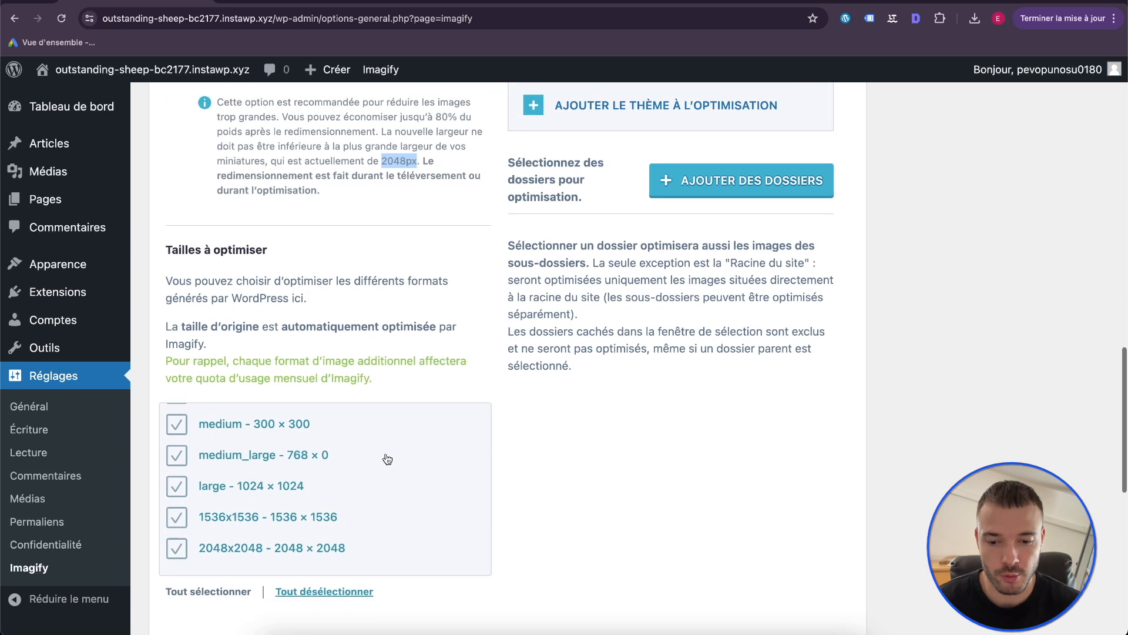
scroll(337, 477, "down", 1)
scroll(303, 497, "up", 1)
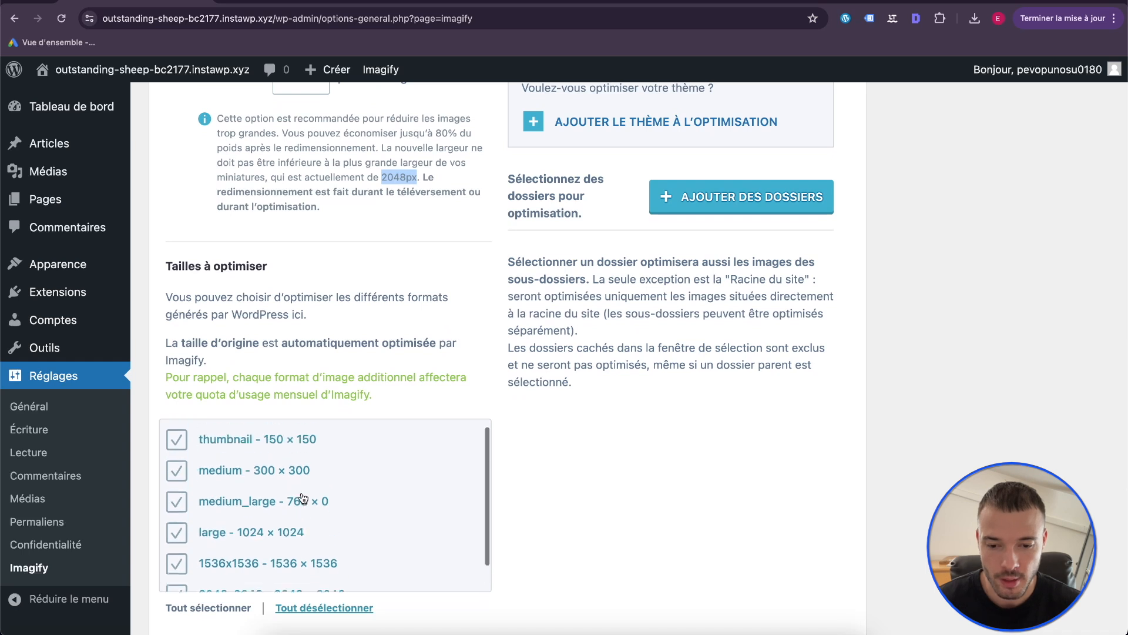
scroll(303, 498, "down", 1)
scroll(378, 361, "down", 1)
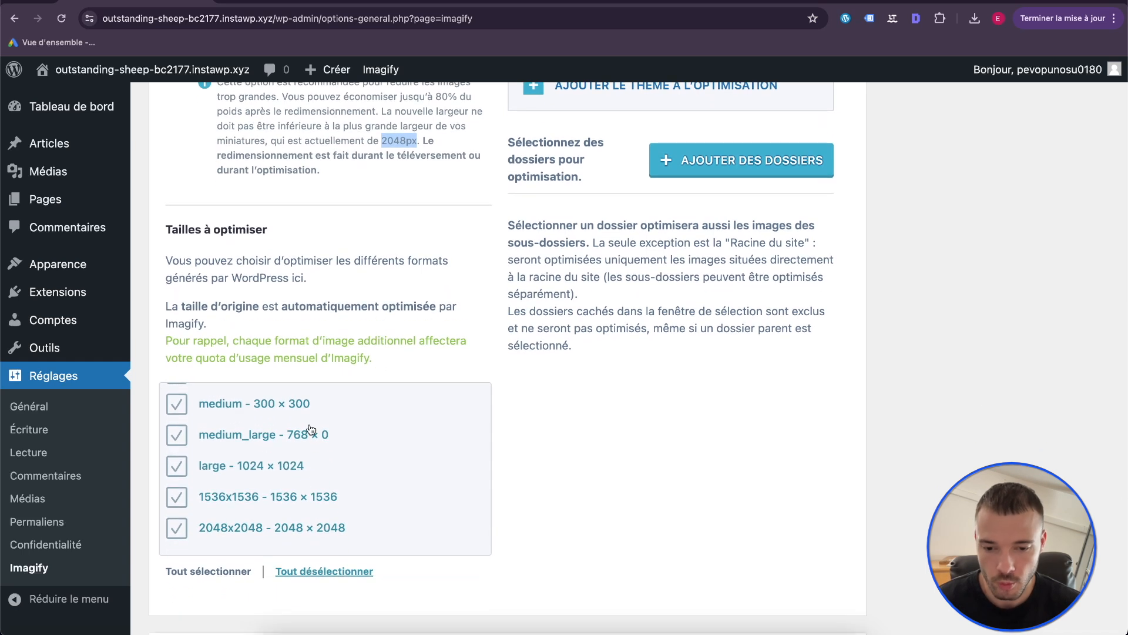
scroll(310, 429, "up", 1)
scroll(311, 430, "down", 1)
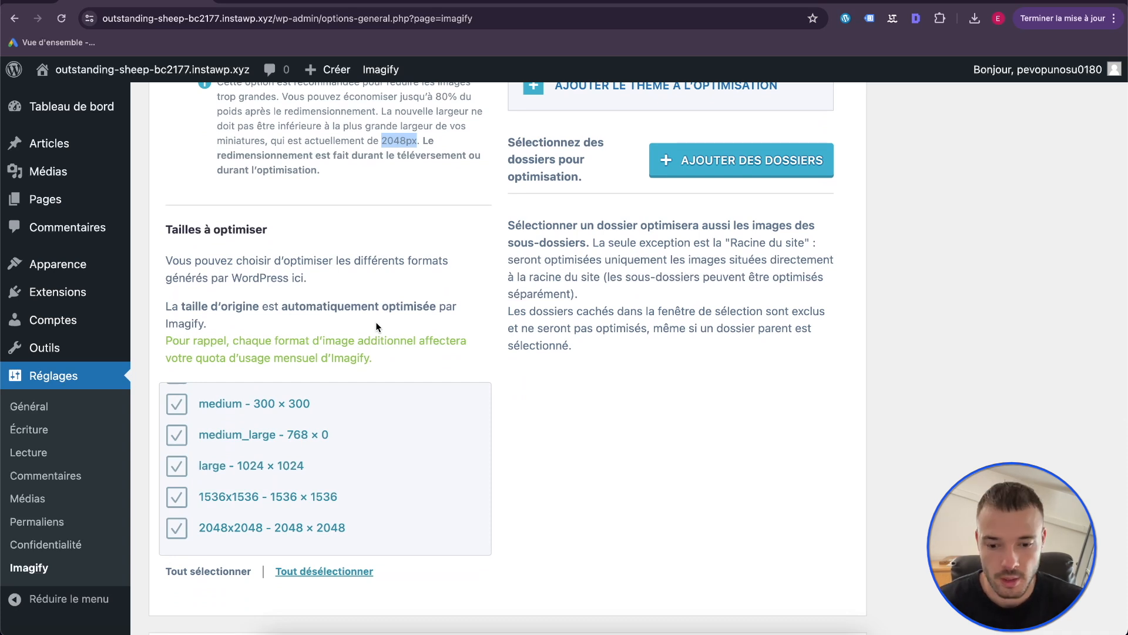
scroll(306, 441, "up", 1)
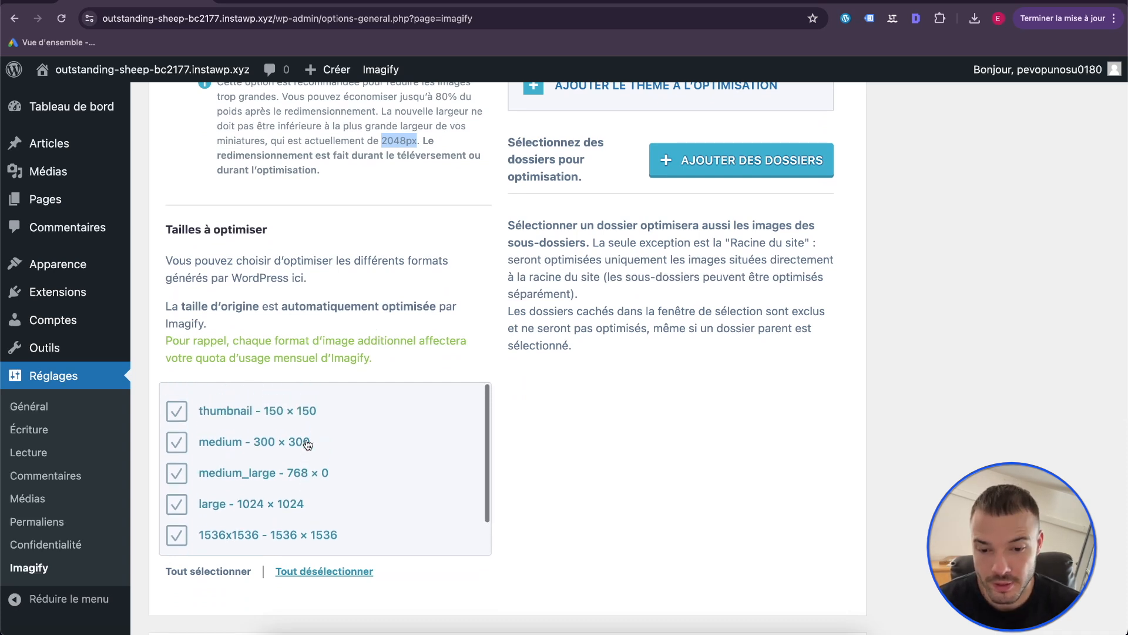
scroll(304, 453, "down", 1)
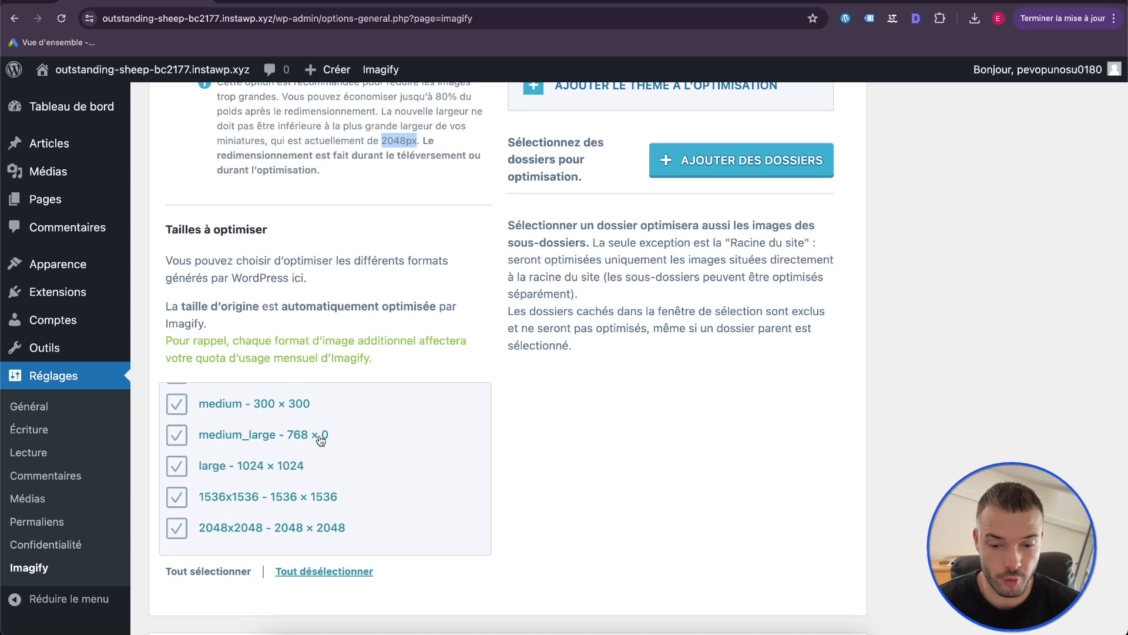
- Deselect all image sizes under Tailles à optimiser and check the green note about the monthly quota
left_click(312, 576)
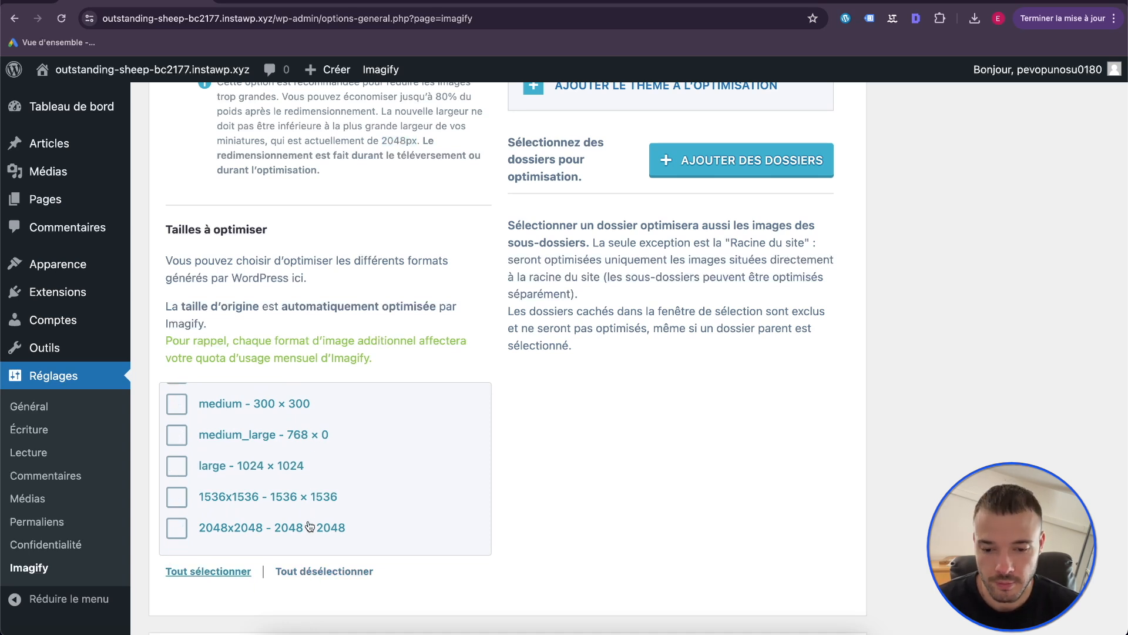
scroll(311, 525, "up", 2)
scroll(295, 490, "down", 2)
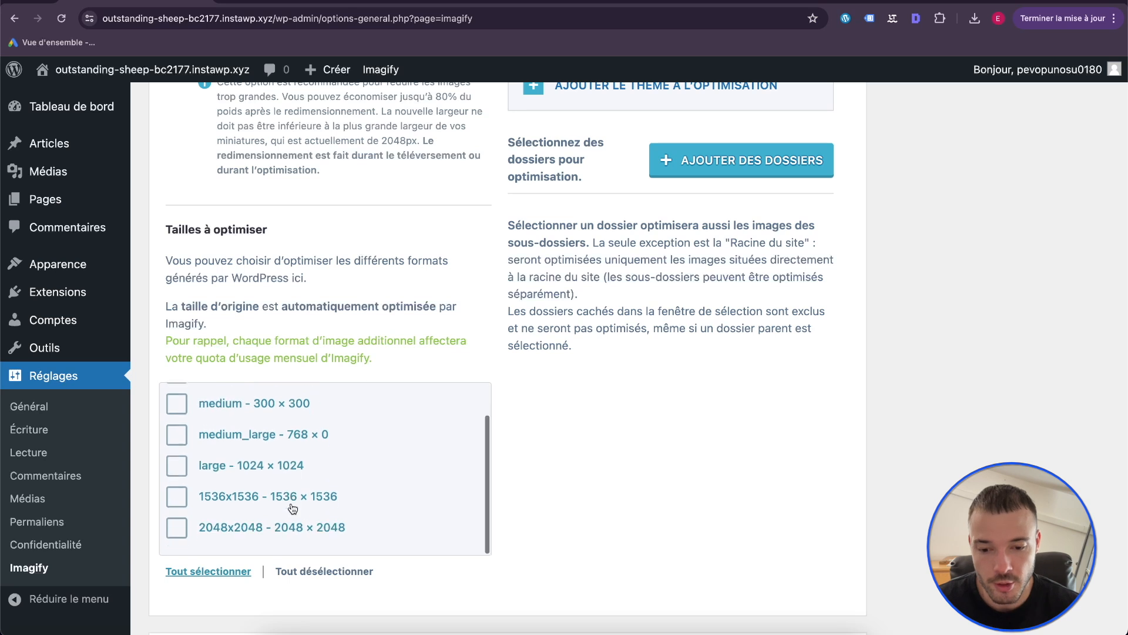
left_click_drag(379, 361, 168, 336)
left_click(393, 350)
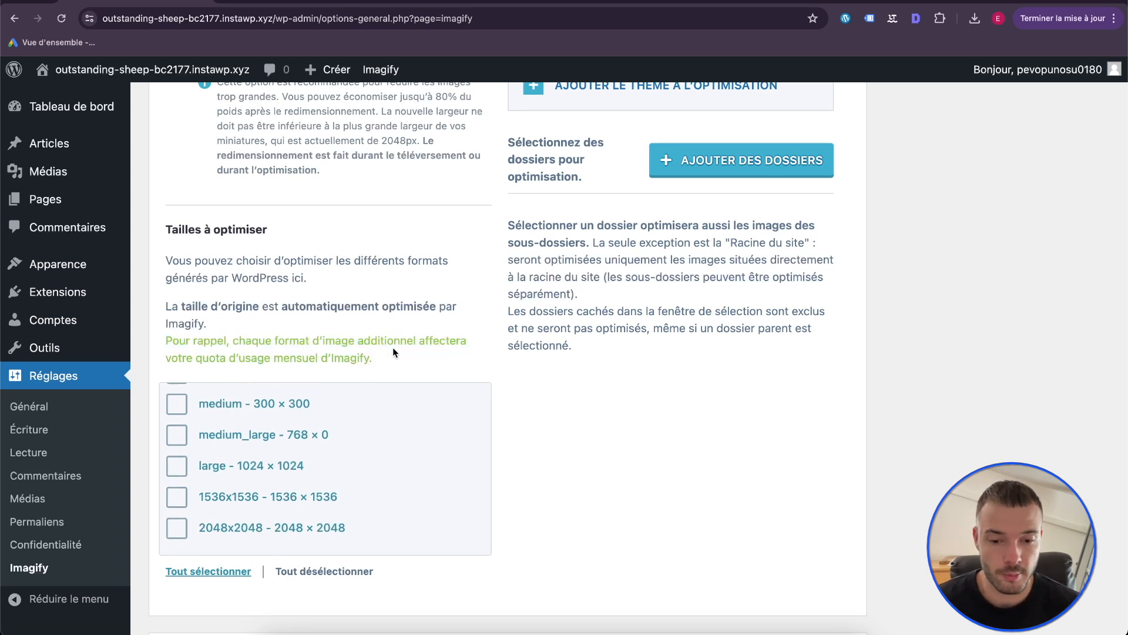
- Set the maximum width for resizing oversized images in the media library to 2048 pixels
scroll(392, 352, "up", 4)
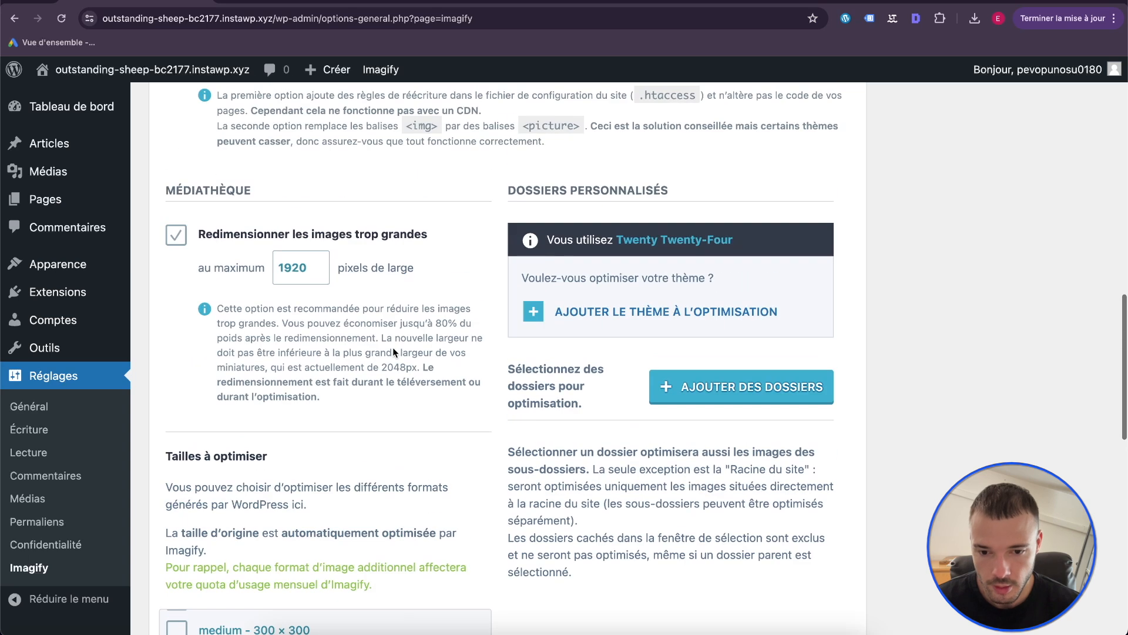
double_click(295, 270)
type("20")
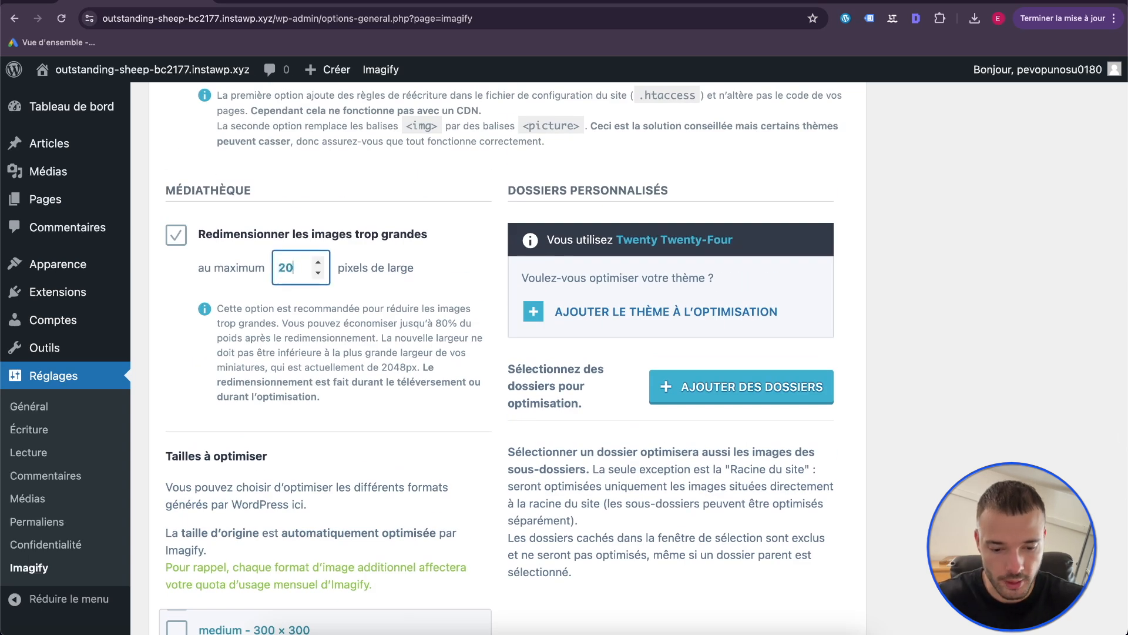
type("48")
left_click(493, 286)
- Review the toolbar menu option under Options d'affichage and save the Imagify settings
scroll(492, 286, "down", 8)
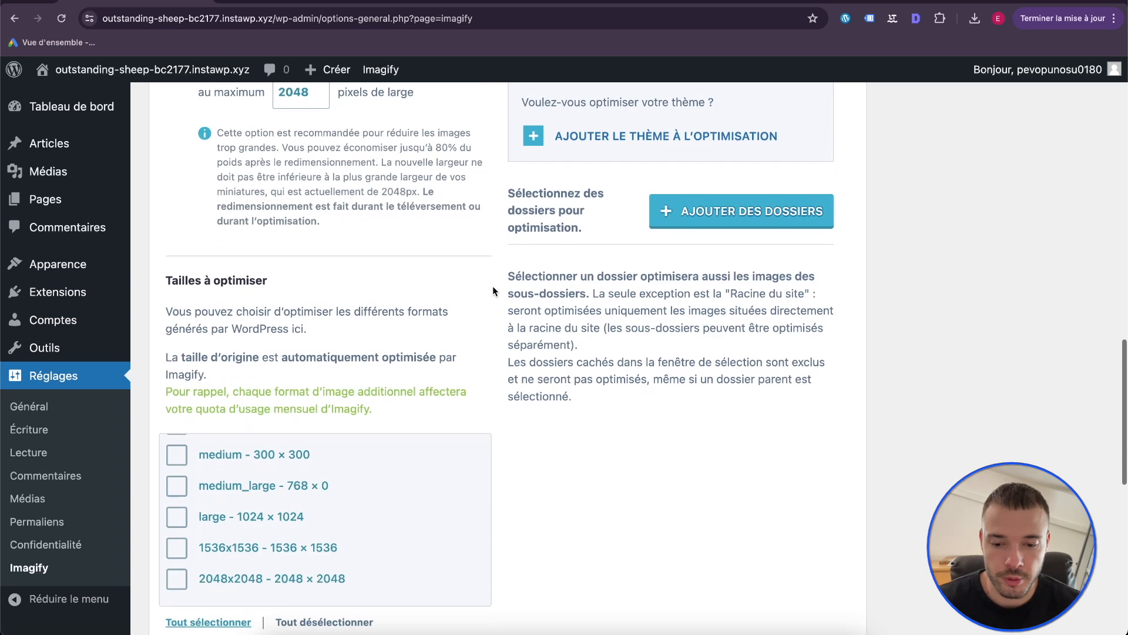
scroll(493, 290, "down", 3)
scroll(416, 430, "down", 3)
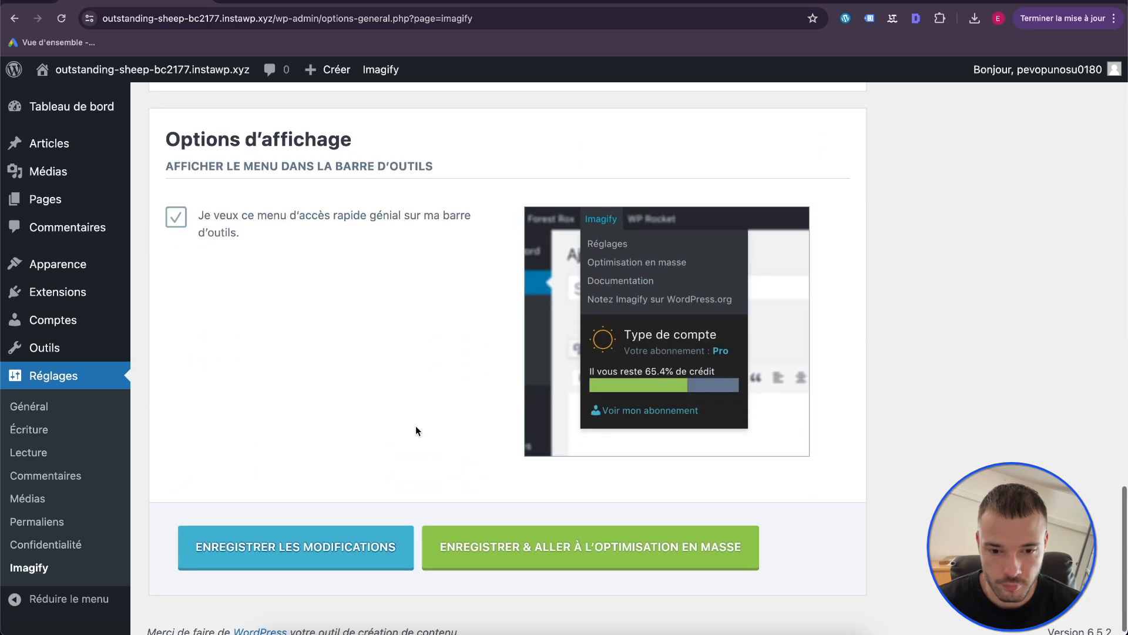
mouse_move(394, 72)
scroll(360, 288, "down", 1)
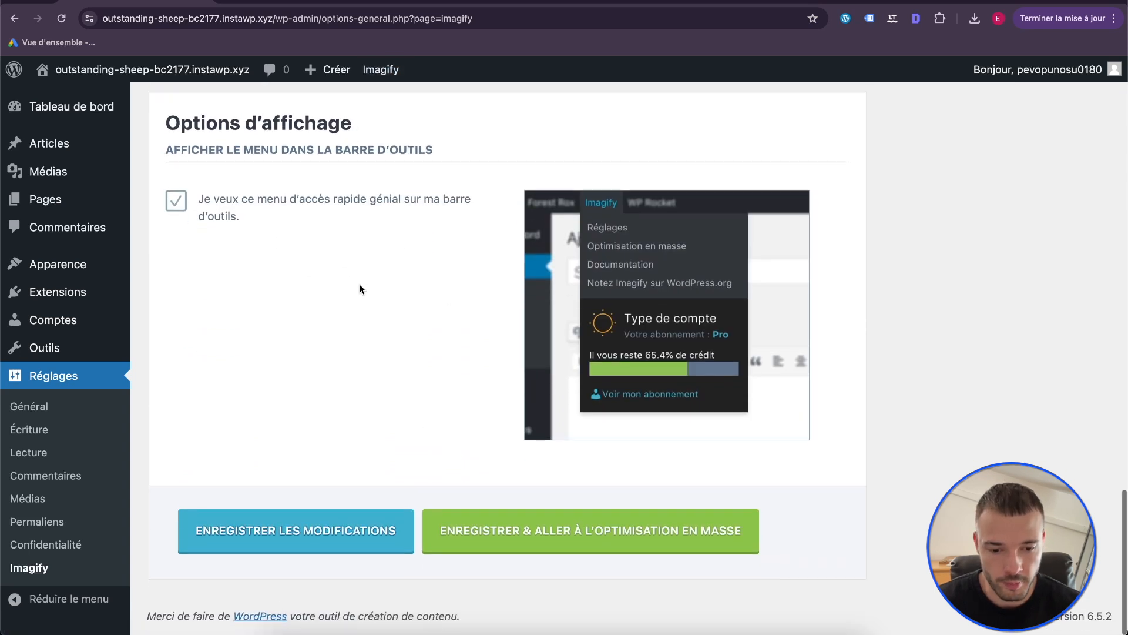
left_click(346, 536)
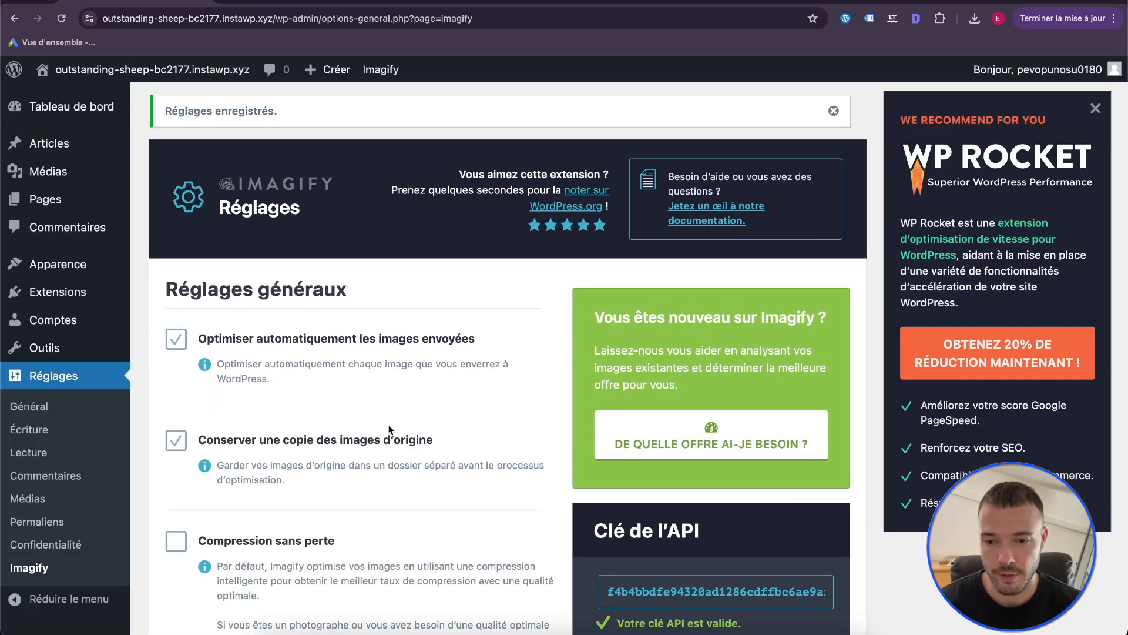
- Open the WordPress media library (Médiathèque) in list view
mouse_move(124, 179)
left_click(168, 179)
left_click(169, 278)
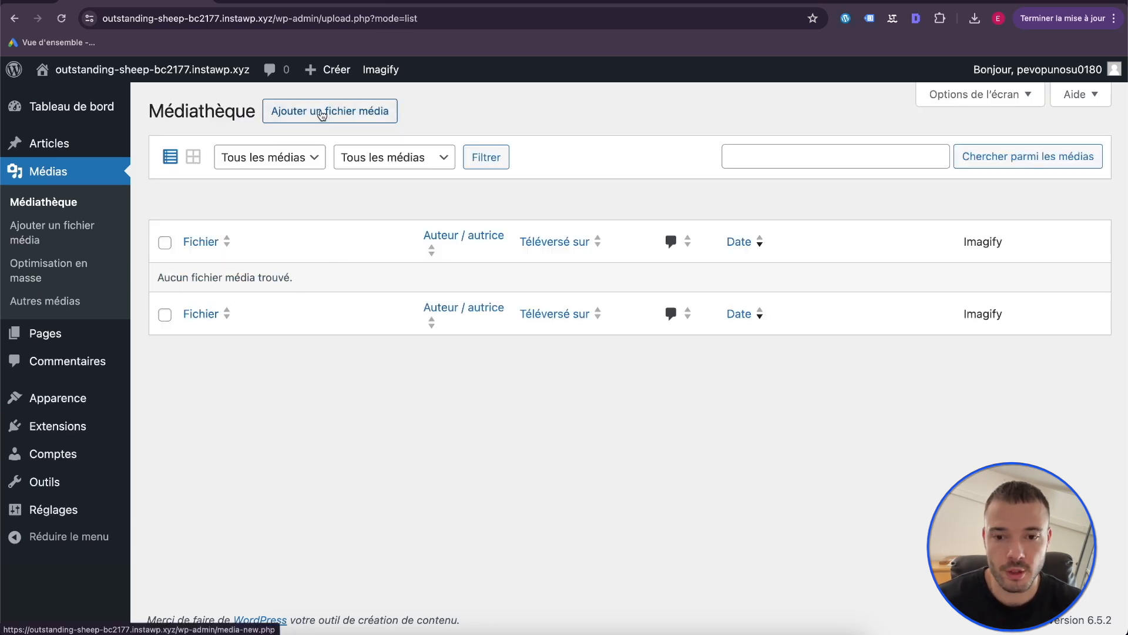
- Switch to the Pixabay flamingo photo page and examine the available download sizes
left_click(631, 1)
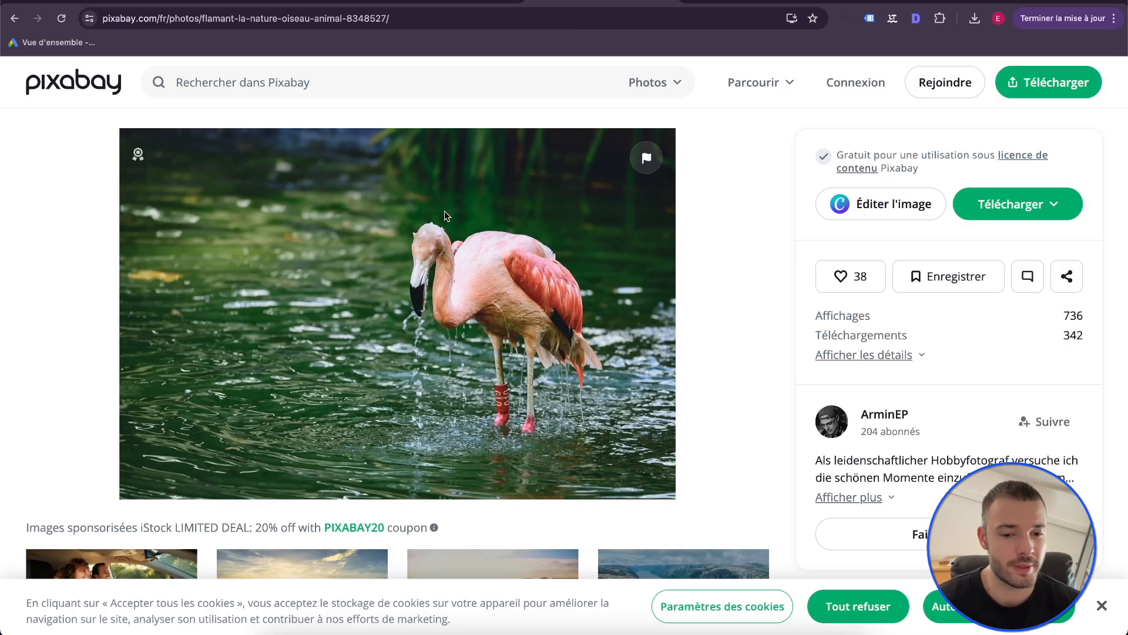
left_click(1002, 212)
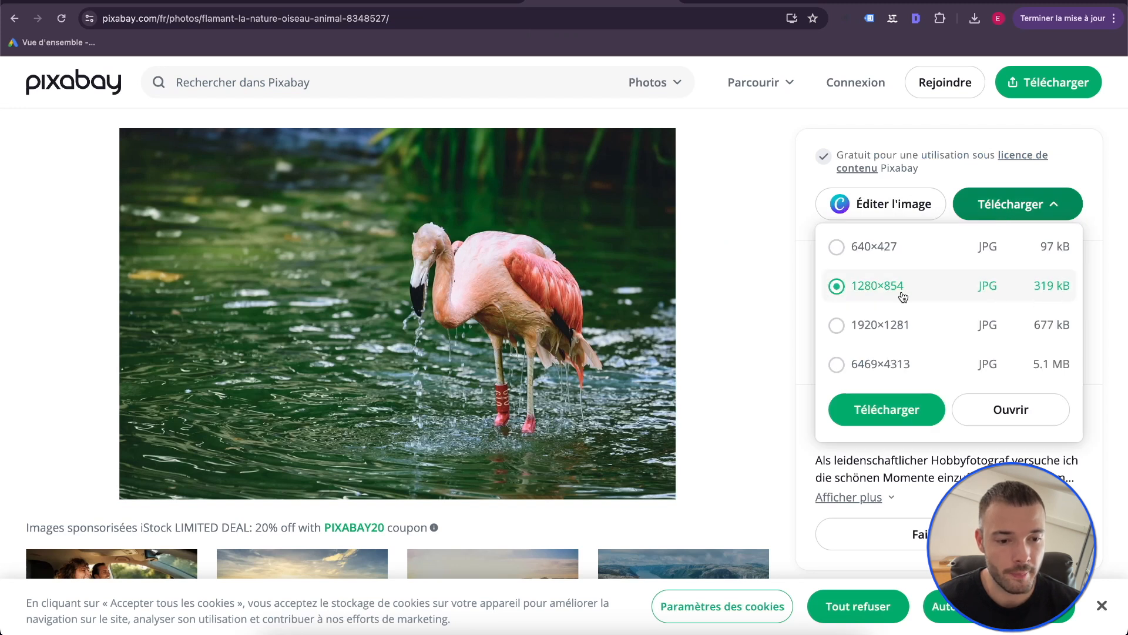
left_click(758, 283)
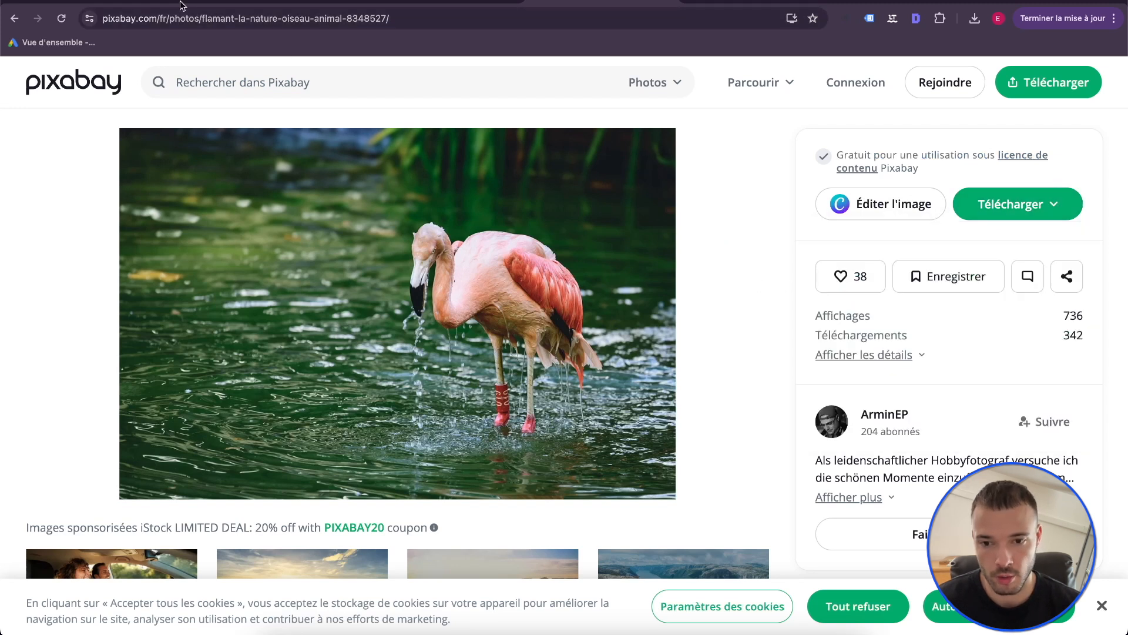
- Switch back to the WordPress media library and upload flamingo-8348527_1280.jpg from the Téléchargements folder
left_click(182, 5)
left_click(347, 113)
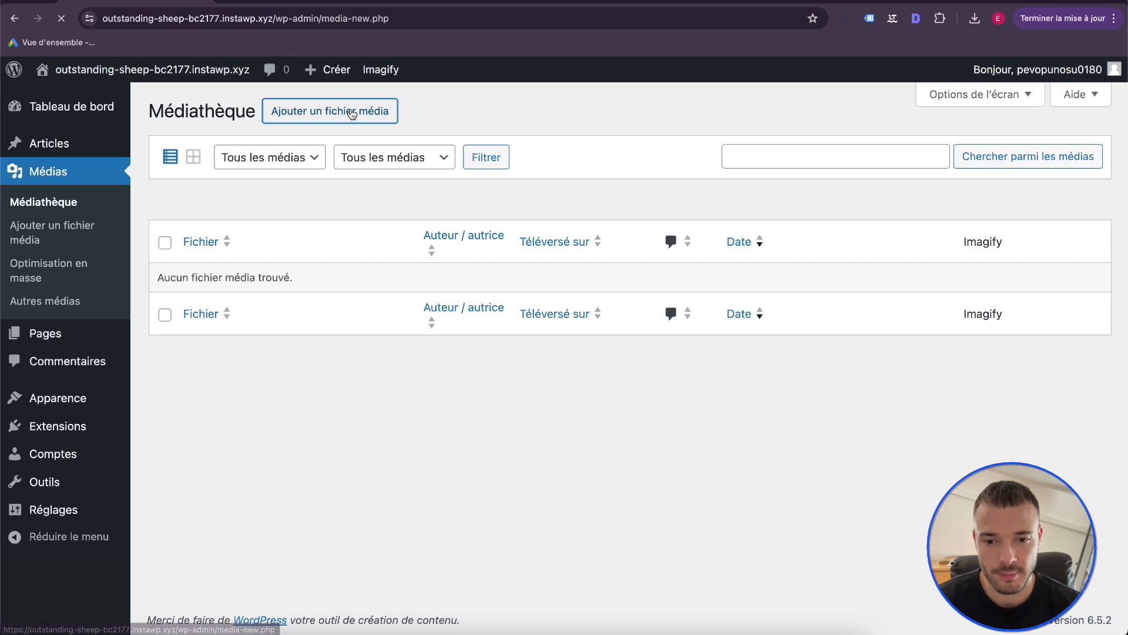
left_click(584, 278)
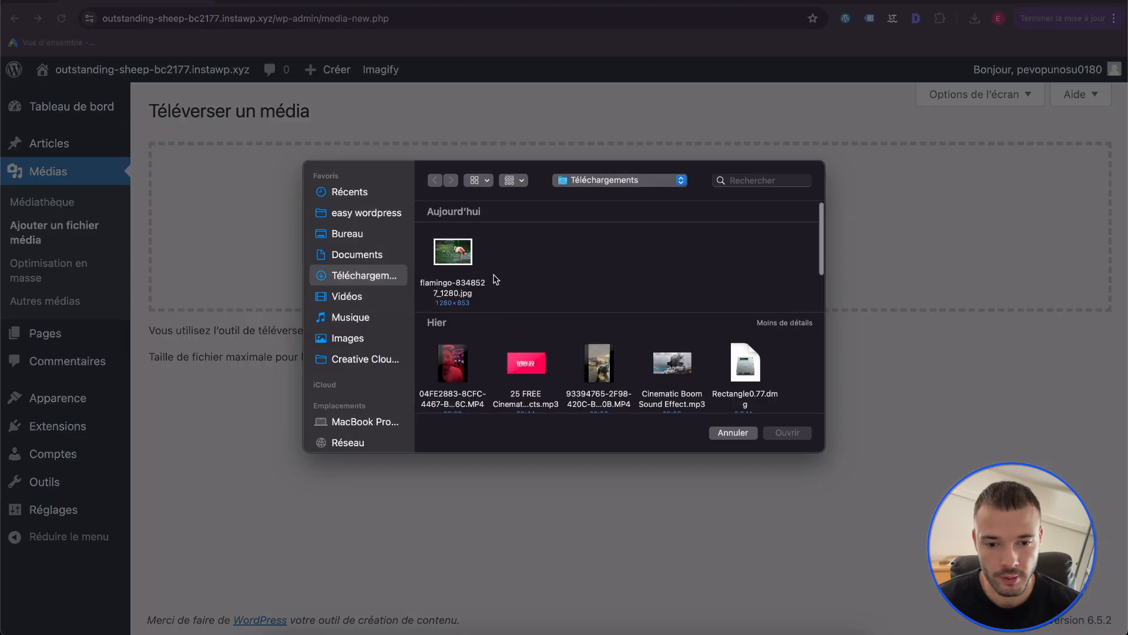
double_click(447, 280)
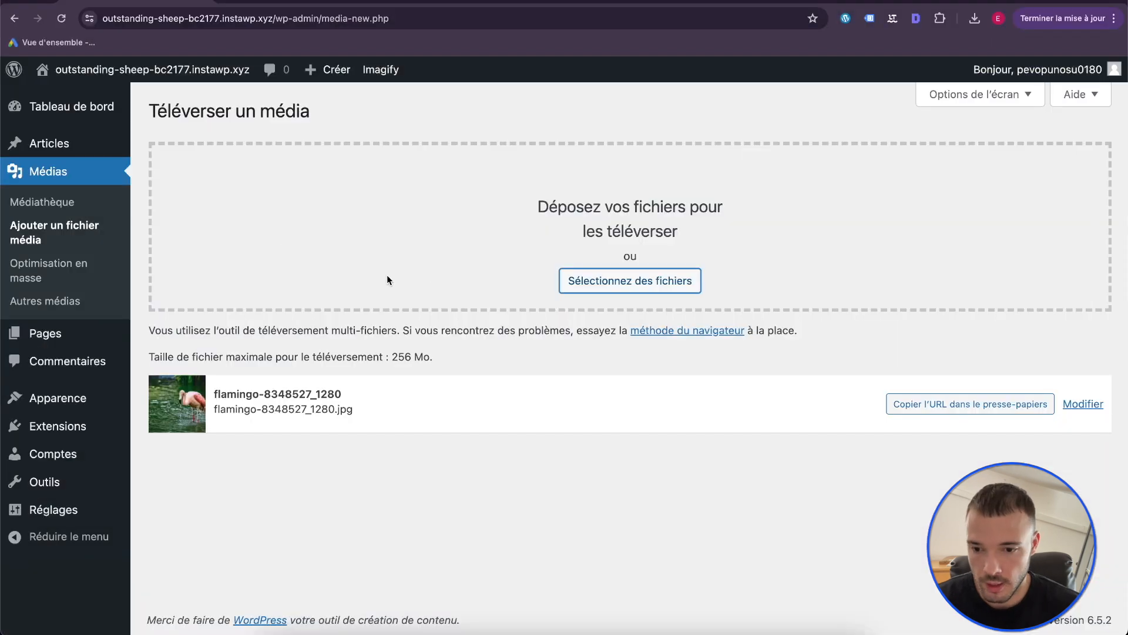
- Return to the media library and optimise the flamingo image further with lossless compression (Sans perte)
left_click(57, 205)
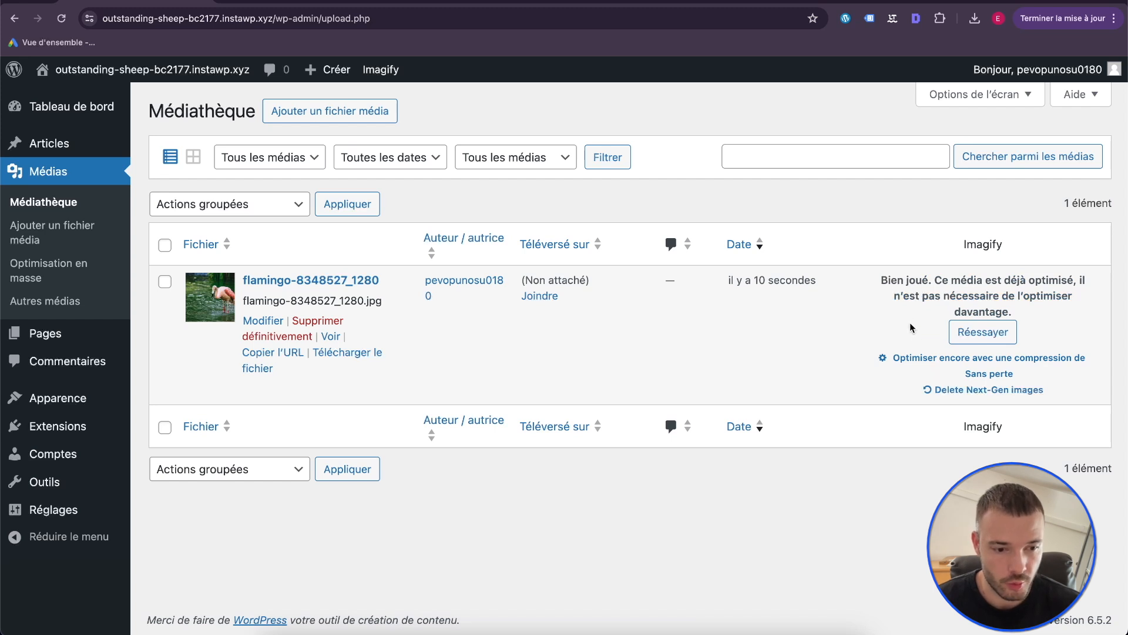
left_click(953, 363)
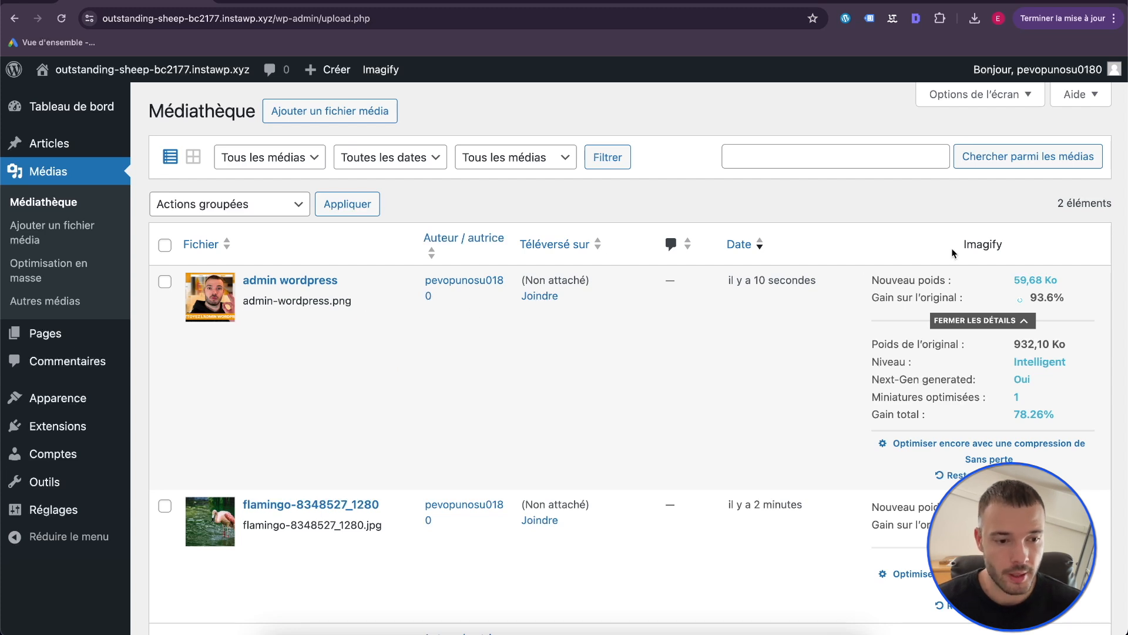
- Compare the new weight, the gain and the original weight of admin-wordpress.png in its Imagify details
left_click_drag(1032, 301, 1059, 300)
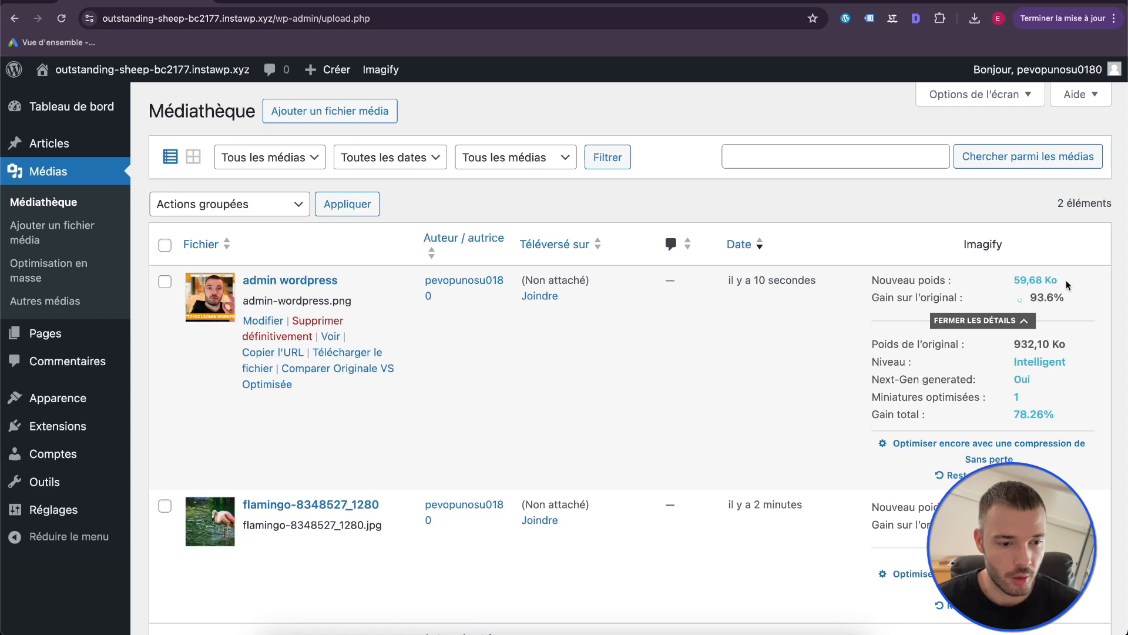
left_click_drag(1013, 279, 1058, 280)
left_click_drag(1014, 347, 1073, 347)
left_click(816, 389)
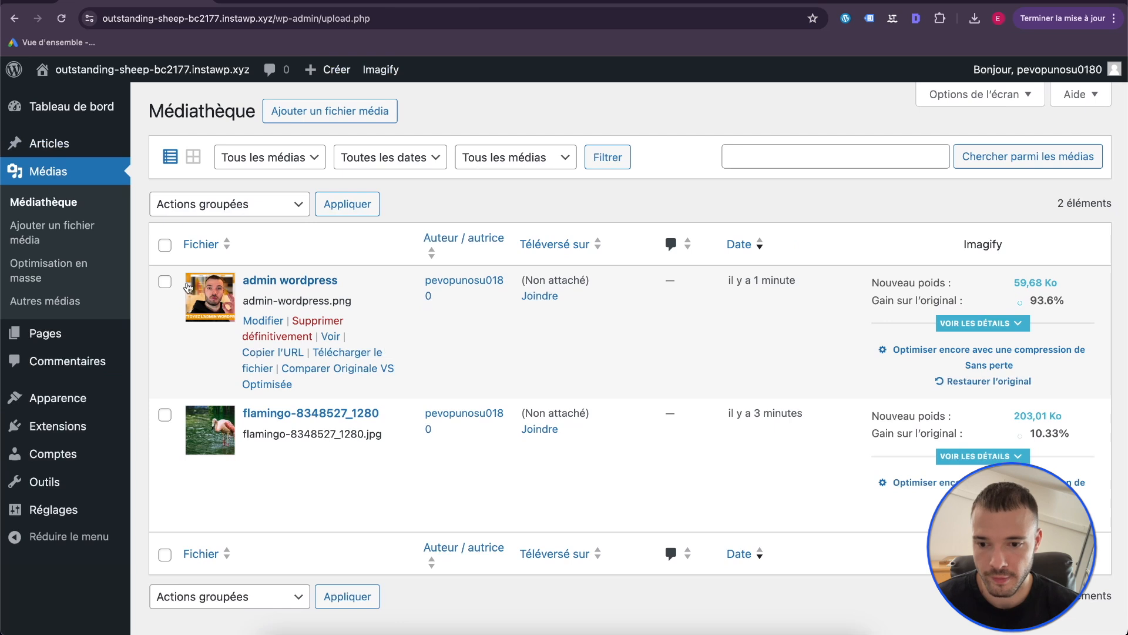
- Open the Optimisation en masse page, review its overview and launch Imagif'em All for the media library
left_click(44, 267)
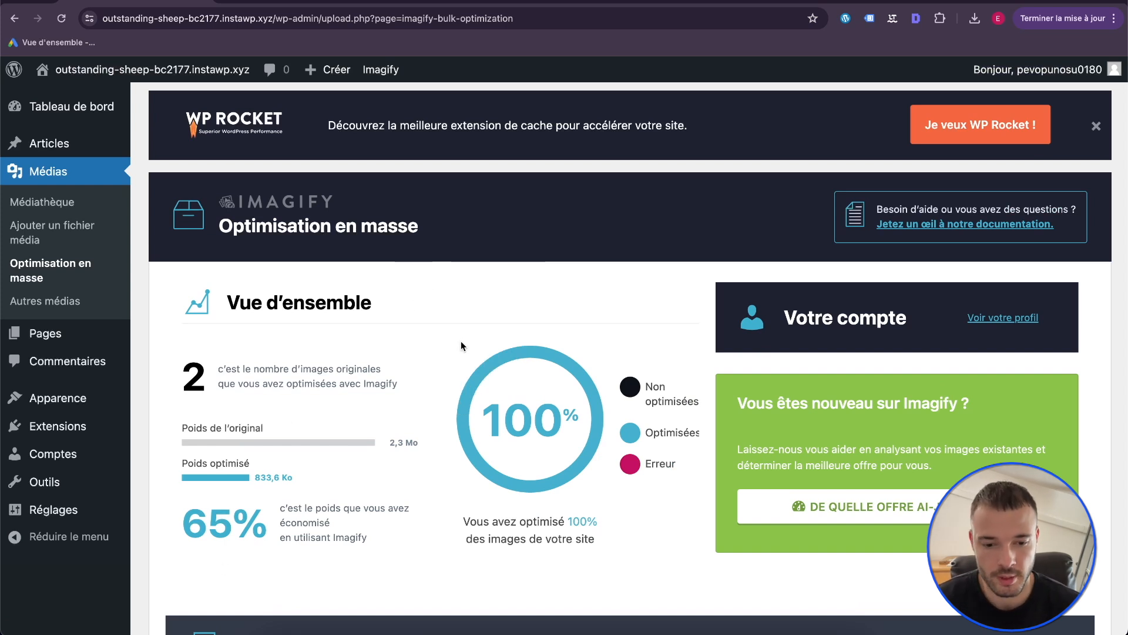
scroll(461, 341, "down", 3)
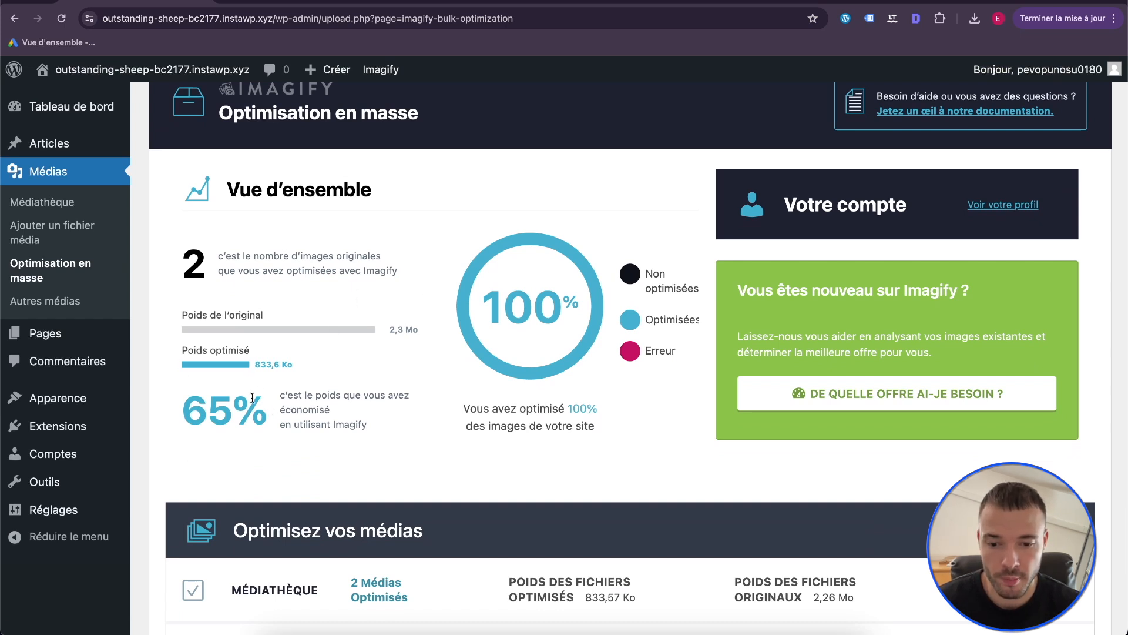
scroll(442, 391, "down", 2)
scroll(441, 391, "down", 5)
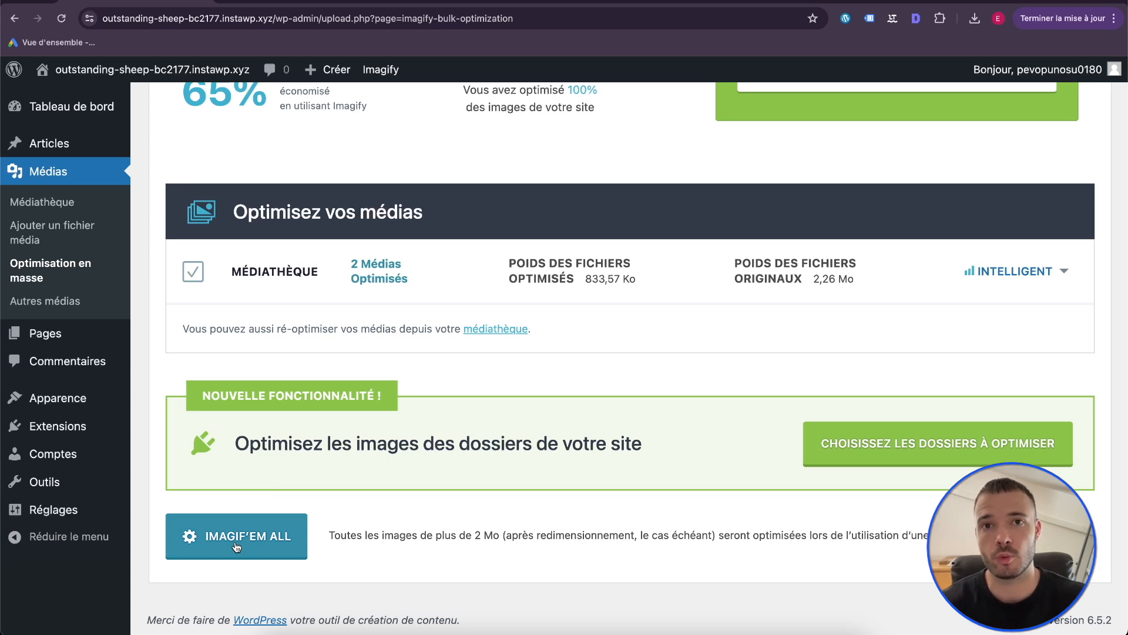
left_click(236, 546)
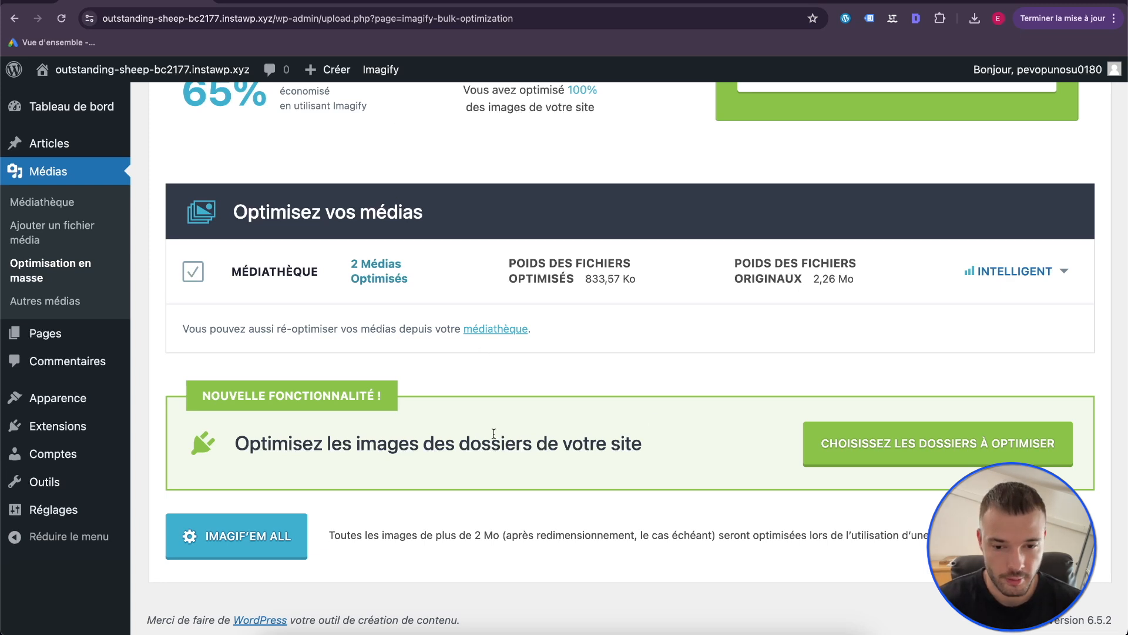
- Switch to the Imagify web account and open its Subscription page to review the current plan, remaining quota and available plans
left_click(292, 3)
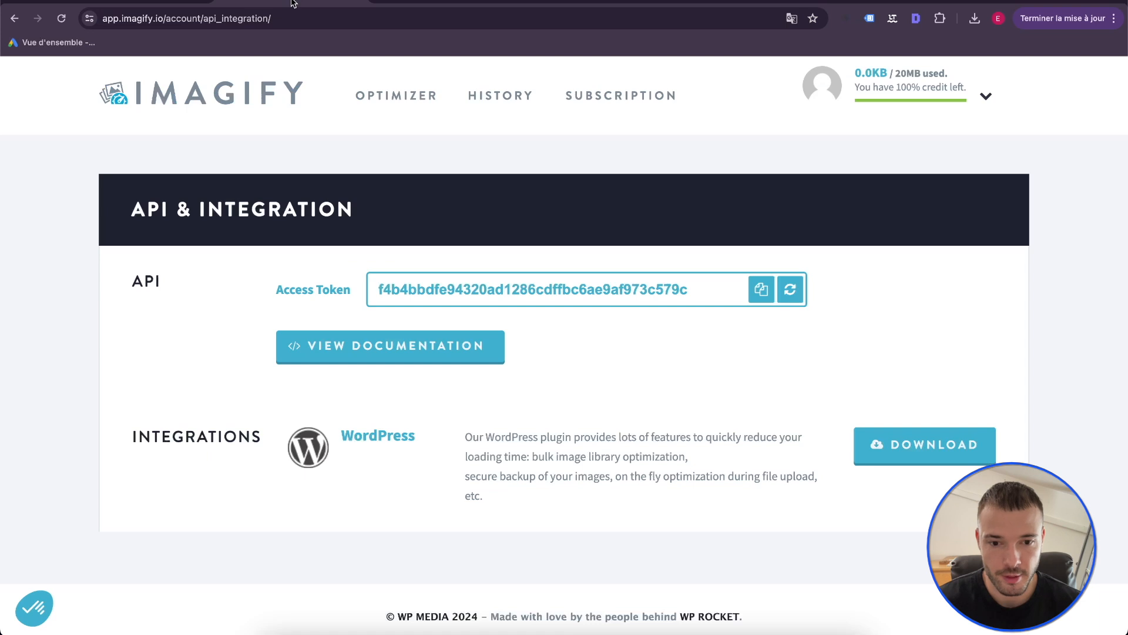
left_click(609, 100)
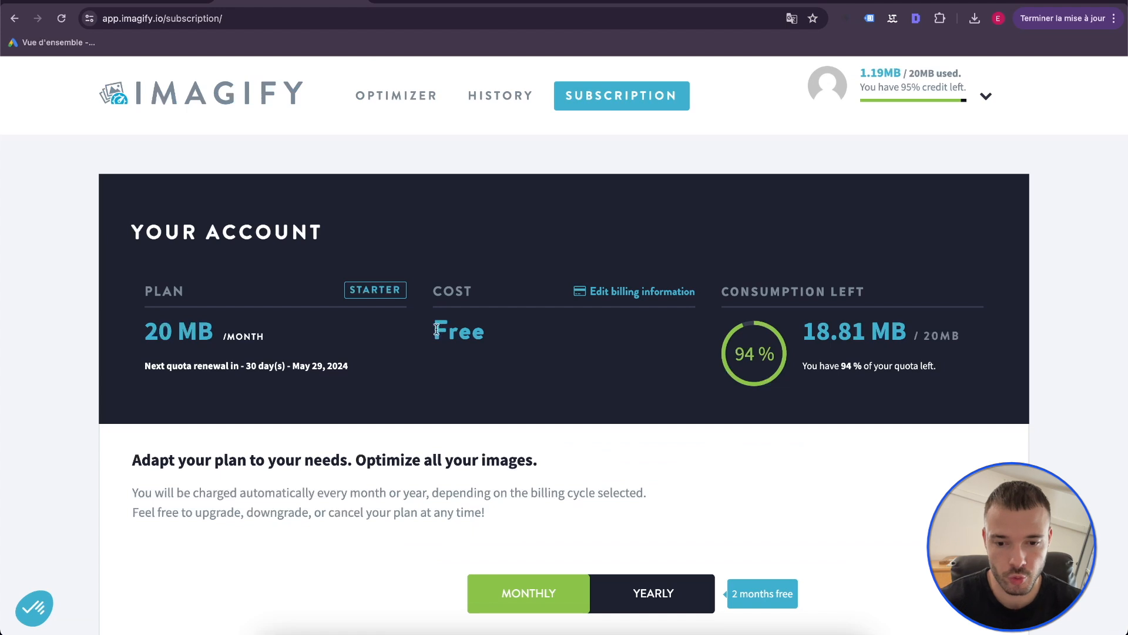
scroll(425, 338, "down", 6)
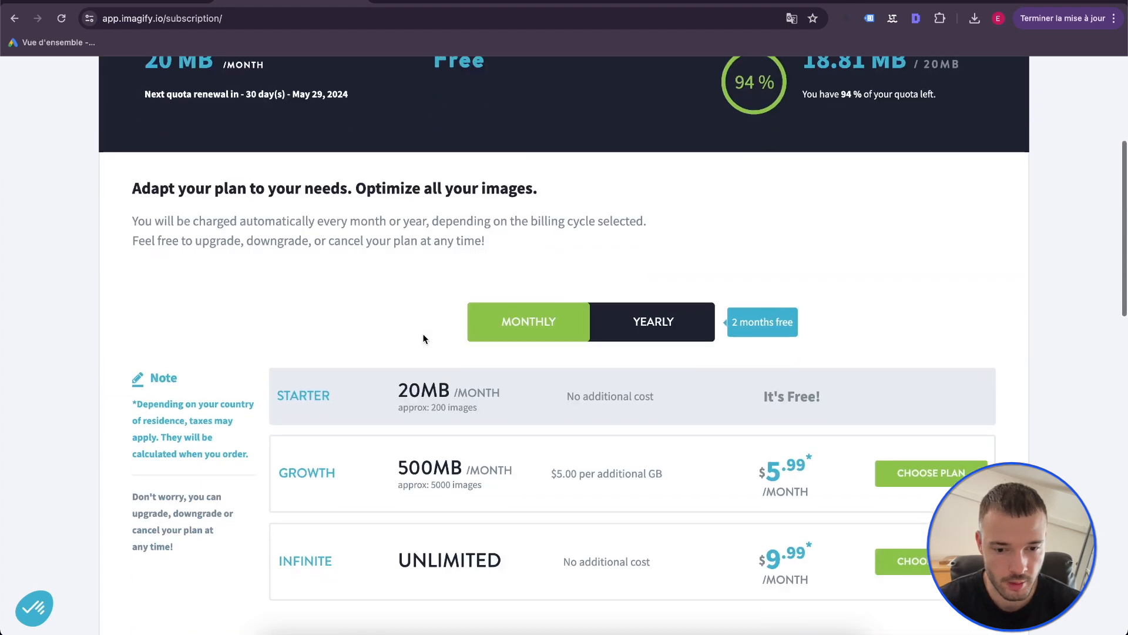
scroll(321, 245, "up", 6)
scroll(322, 245, "down", 6)
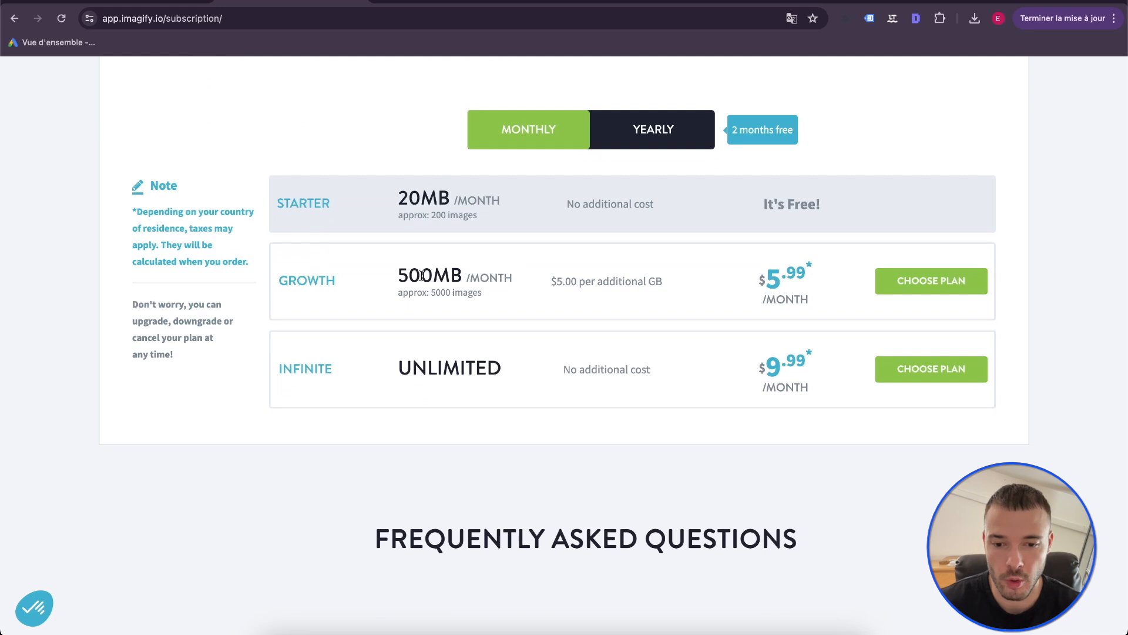
- Compare the monthly quotas and prices of the Growth and Infinite plans, checking the media totals on the WordPress bulk optimisation page
left_click_drag(397, 278, 456, 277)
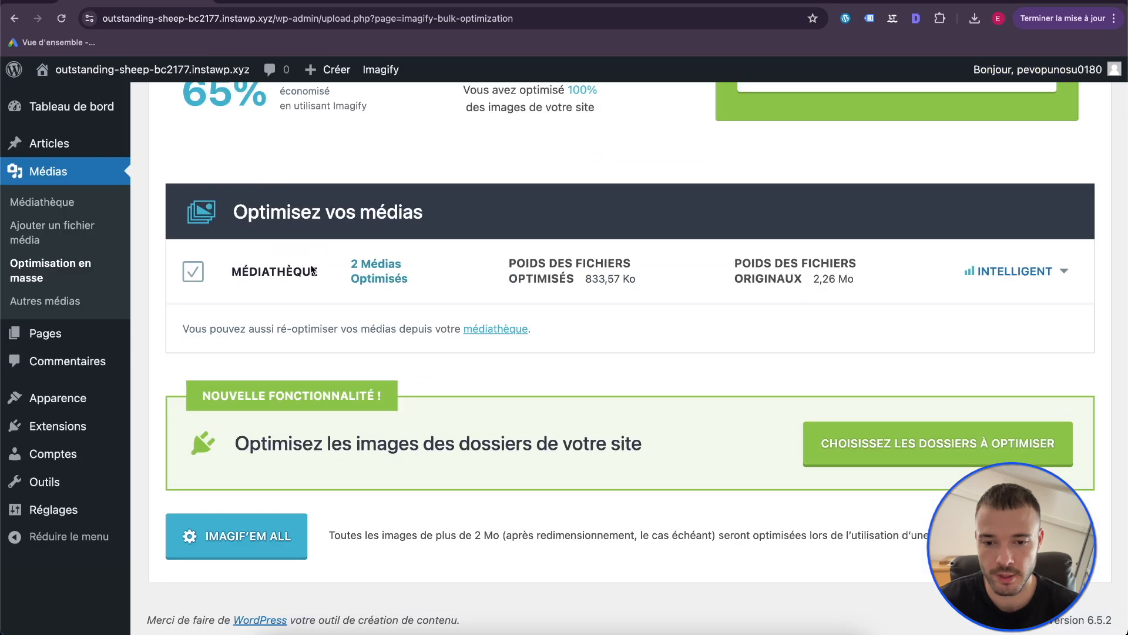
scroll(313, 270, "up", 5)
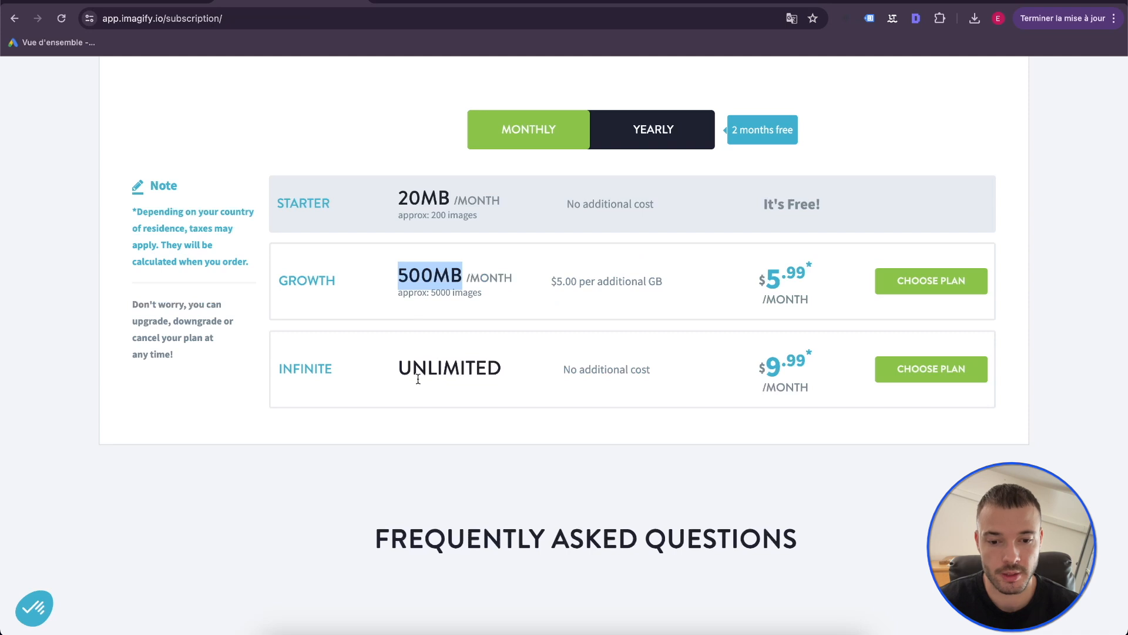
left_click_drag(399, 368, 501, 368)
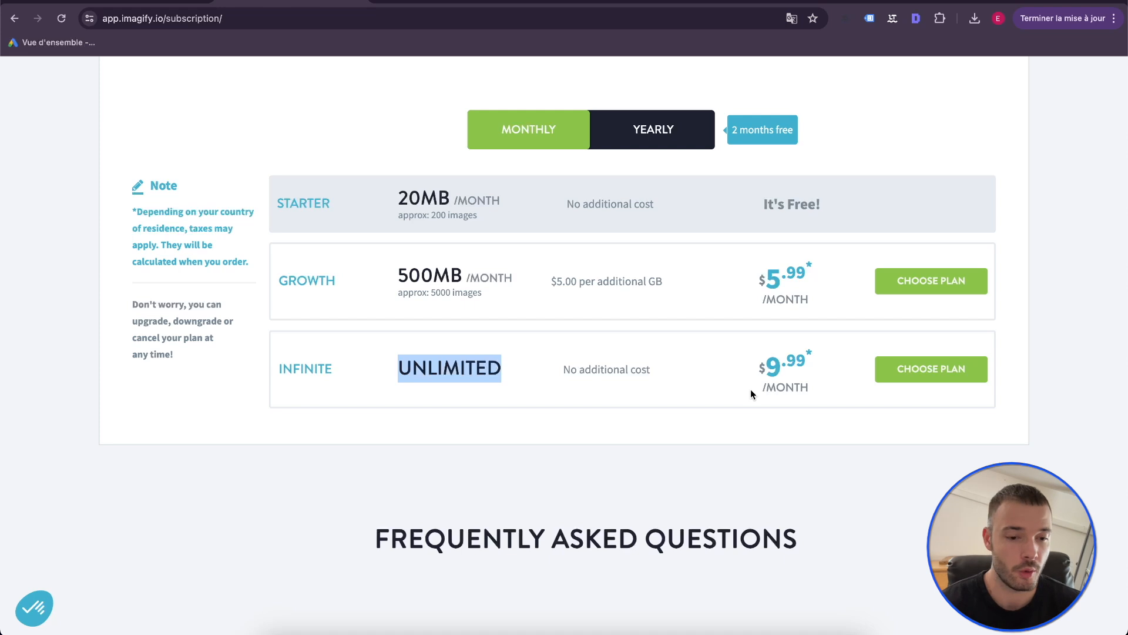
left_click_drag(778, 369, 803, 375)
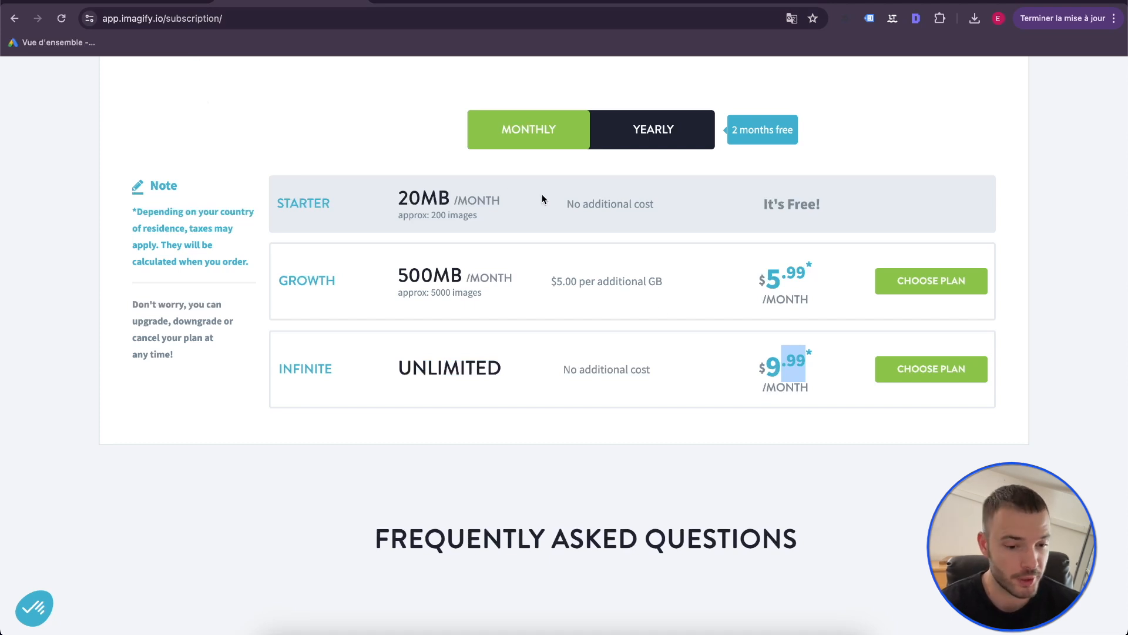
left_click_drag(767, 360, 812, 357)
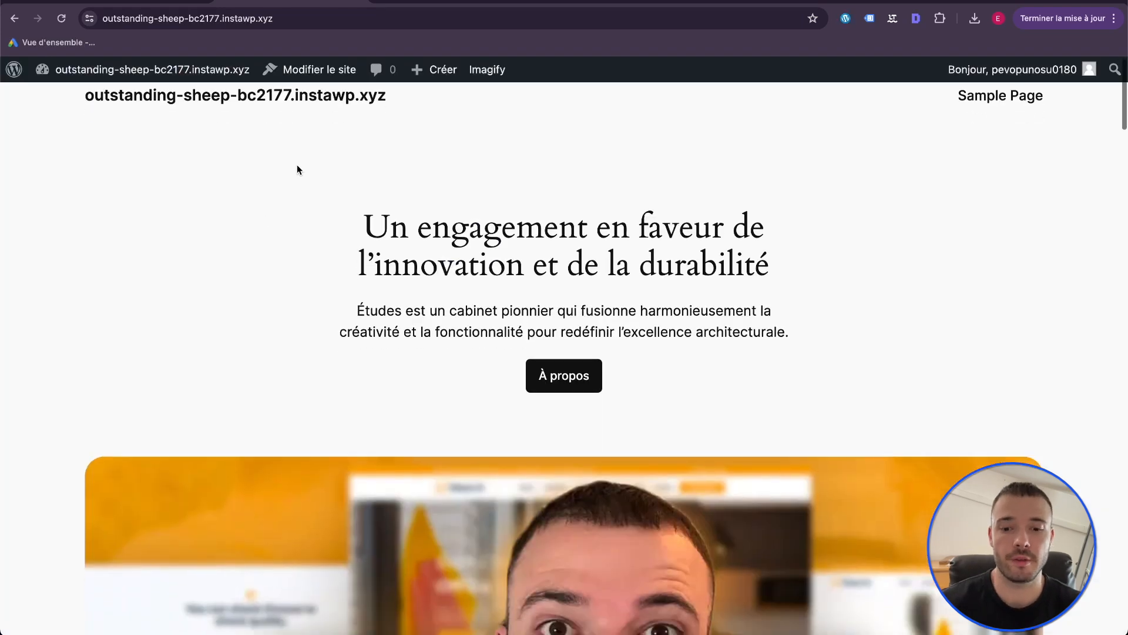
- On the site's home page, open the save dialog for the large hero image to check its file format
scroll(298, 170, "down", 8)
scroll(298, 170, "up", 2)
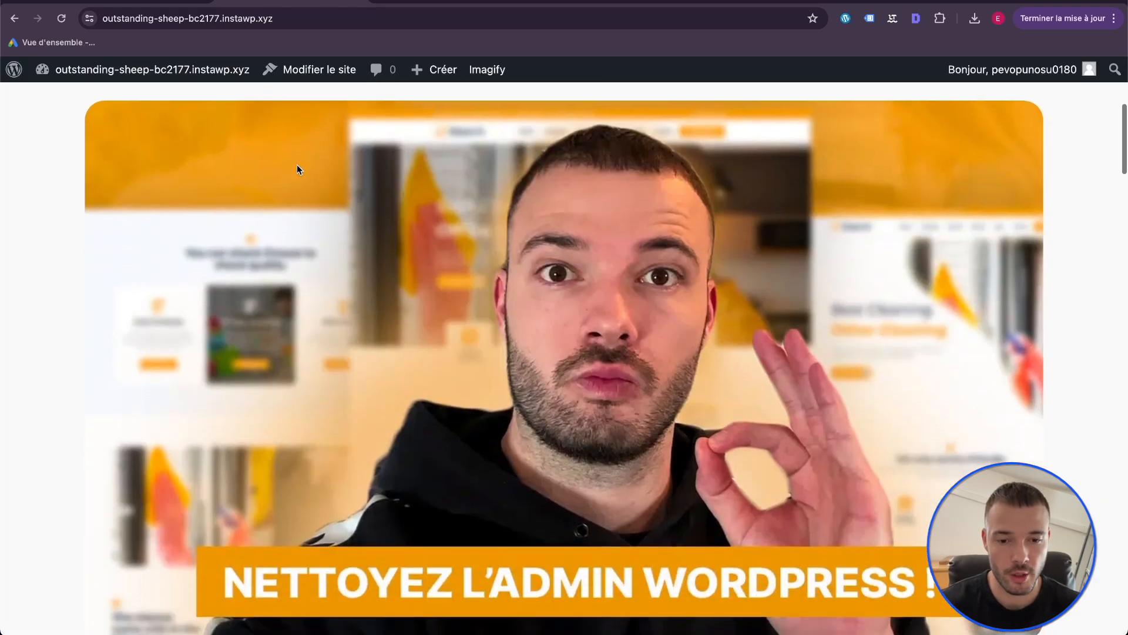
right_click(322, 211)
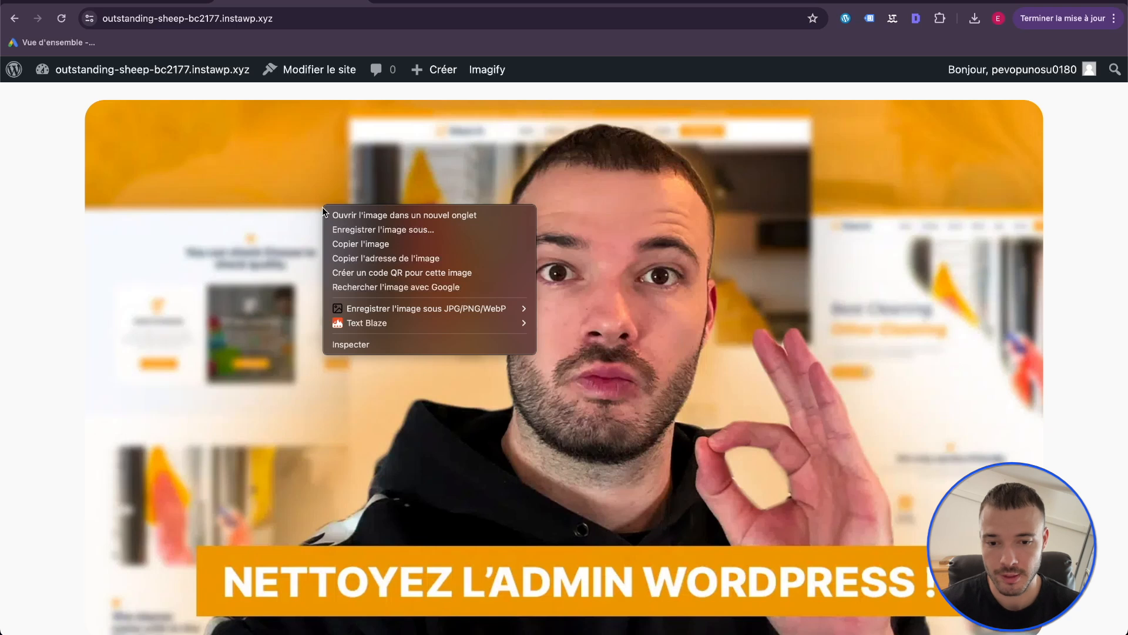
left_click(404, 236)
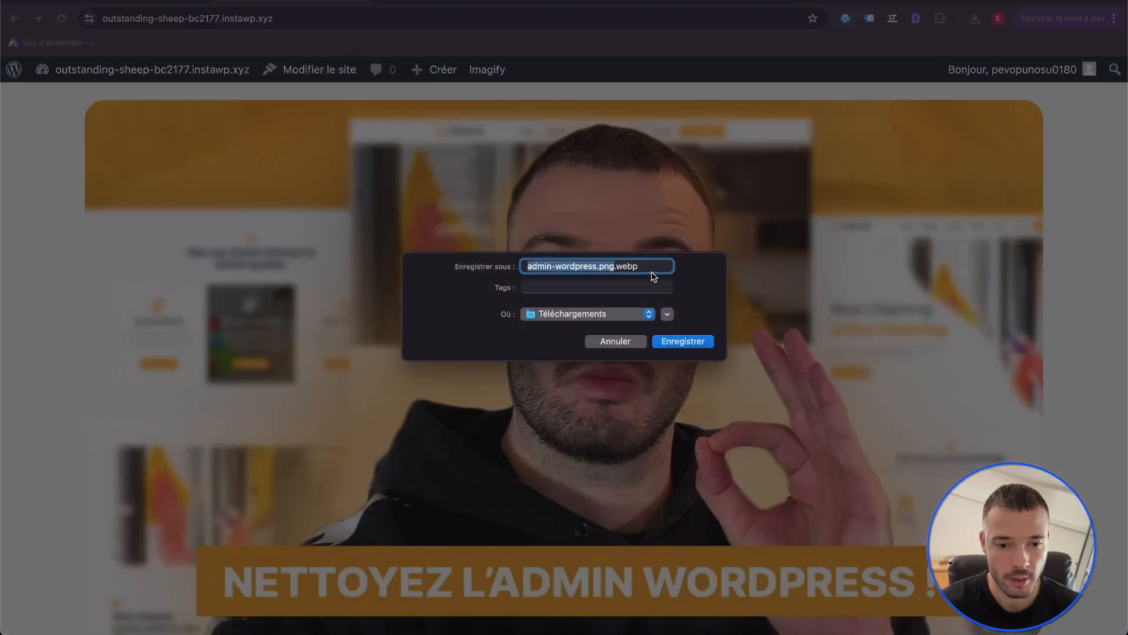